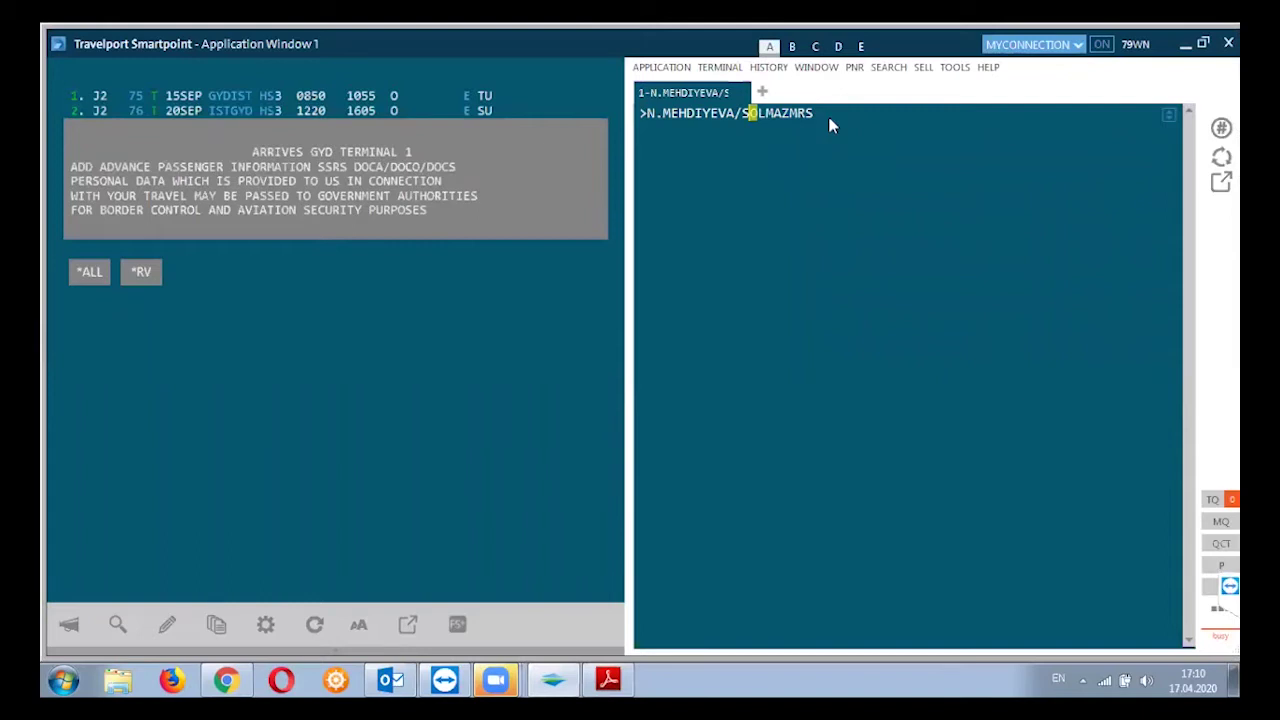
pyautogui.press('End')
pyautogui.click(689, 114)
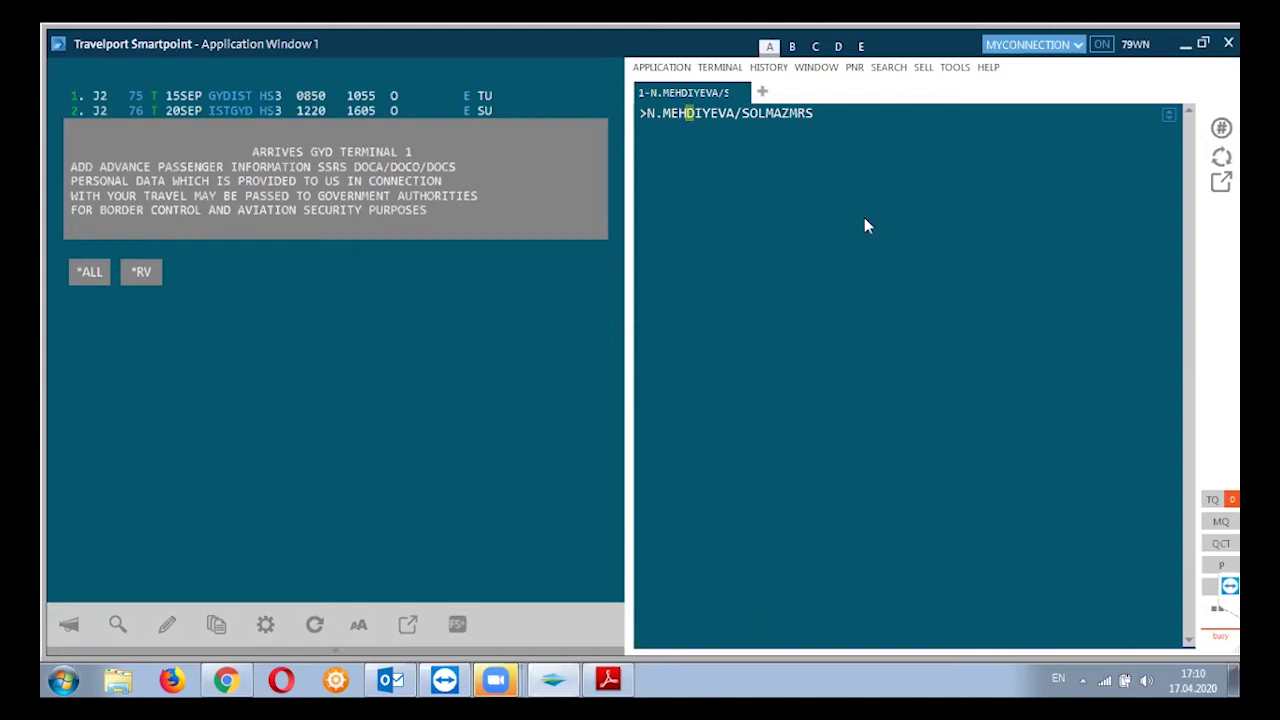
pyautogui.press('End')
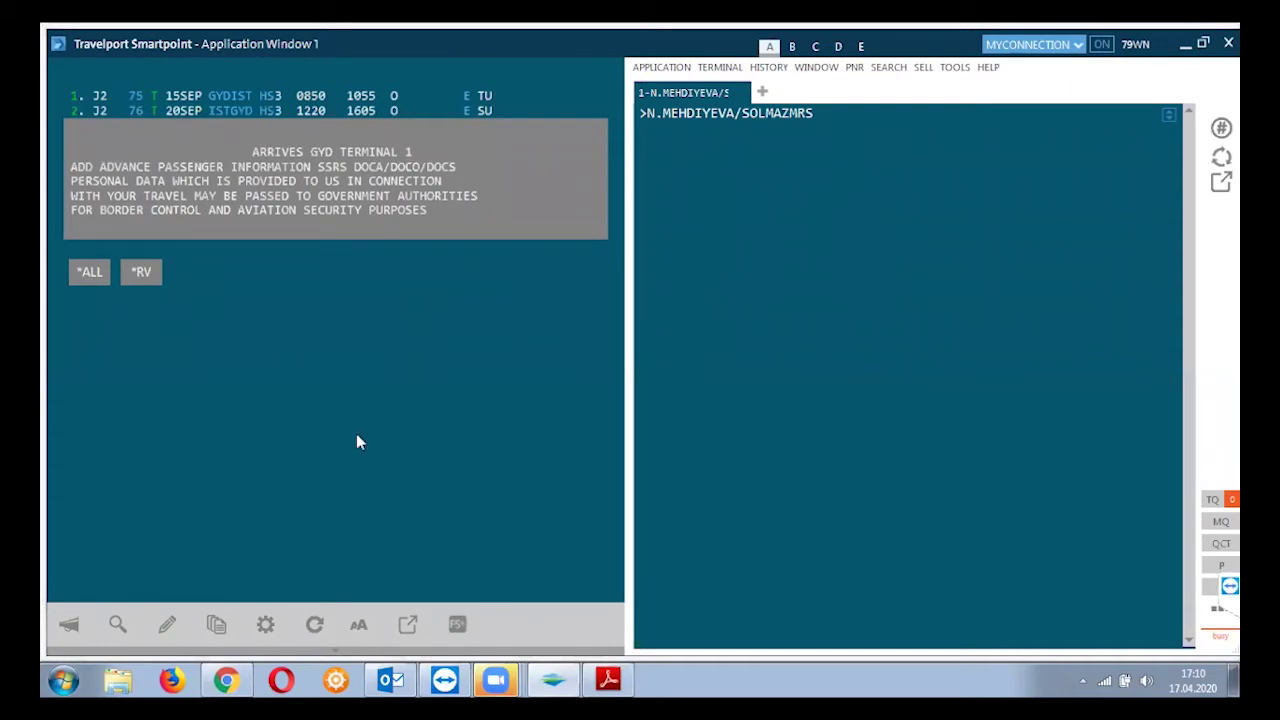
pyautogui.click(63, 680)
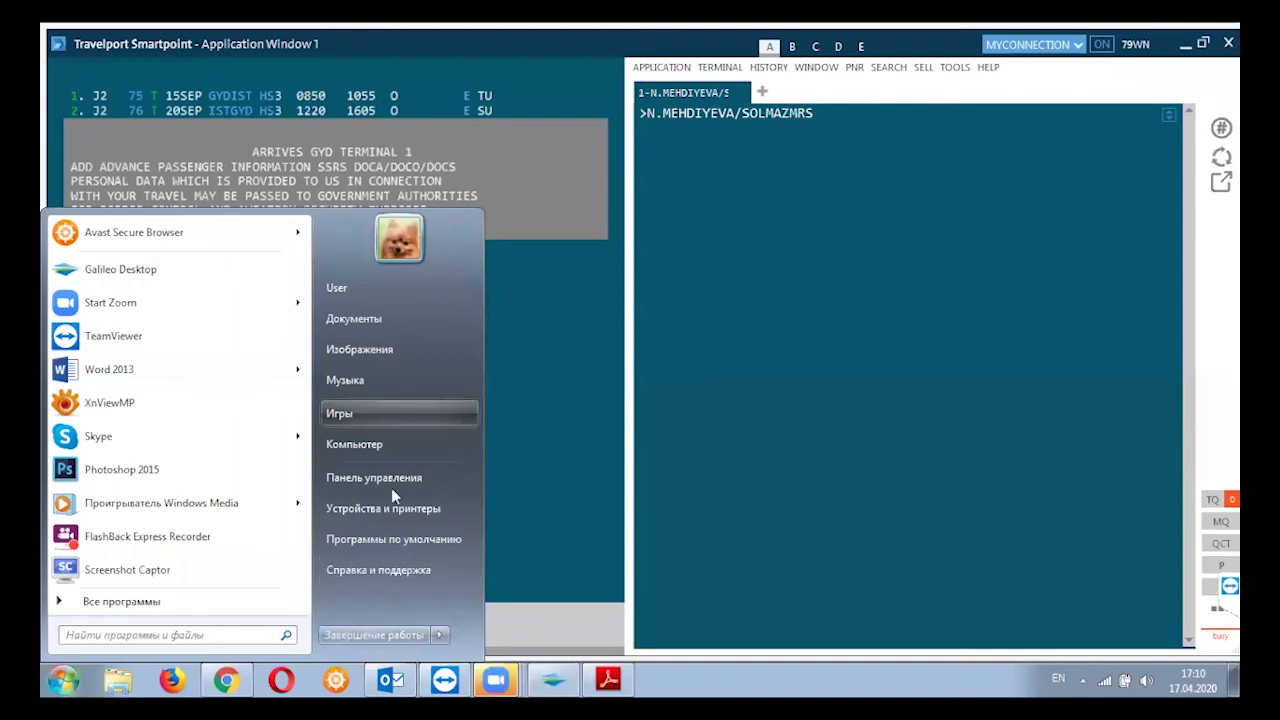
pyautogui.press('Escape')
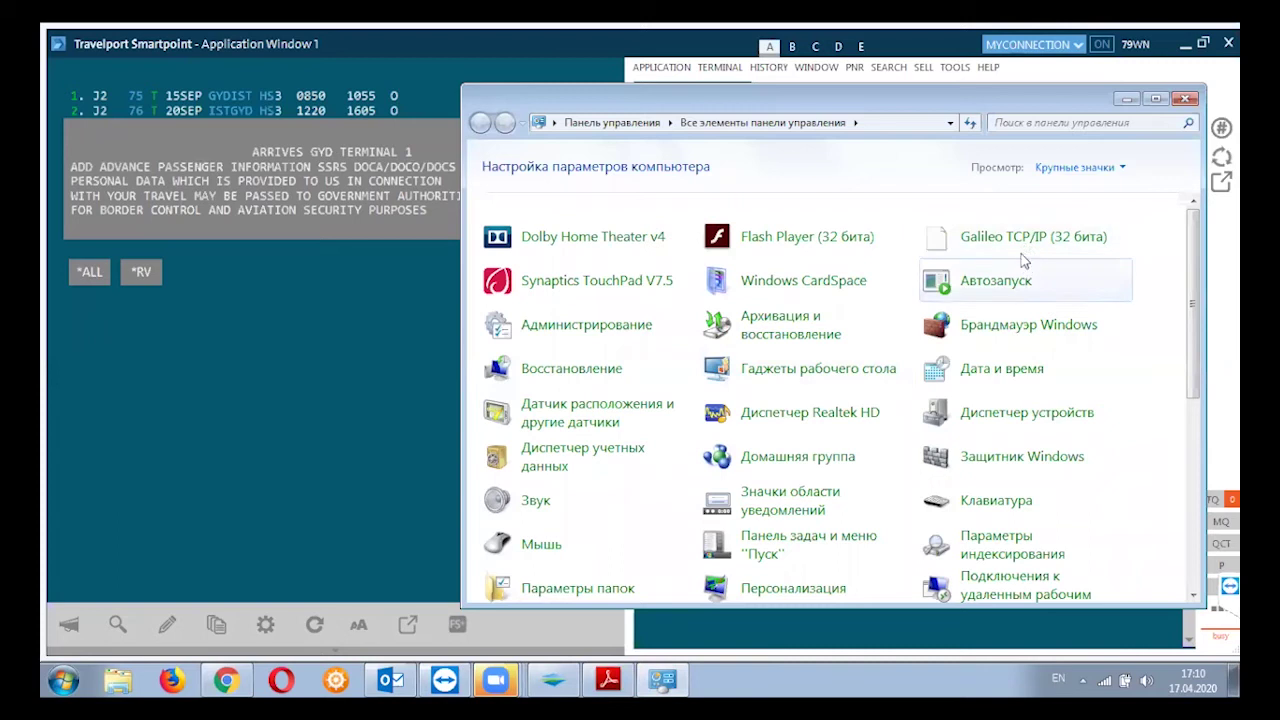
pyautogui.click(1019, 252)
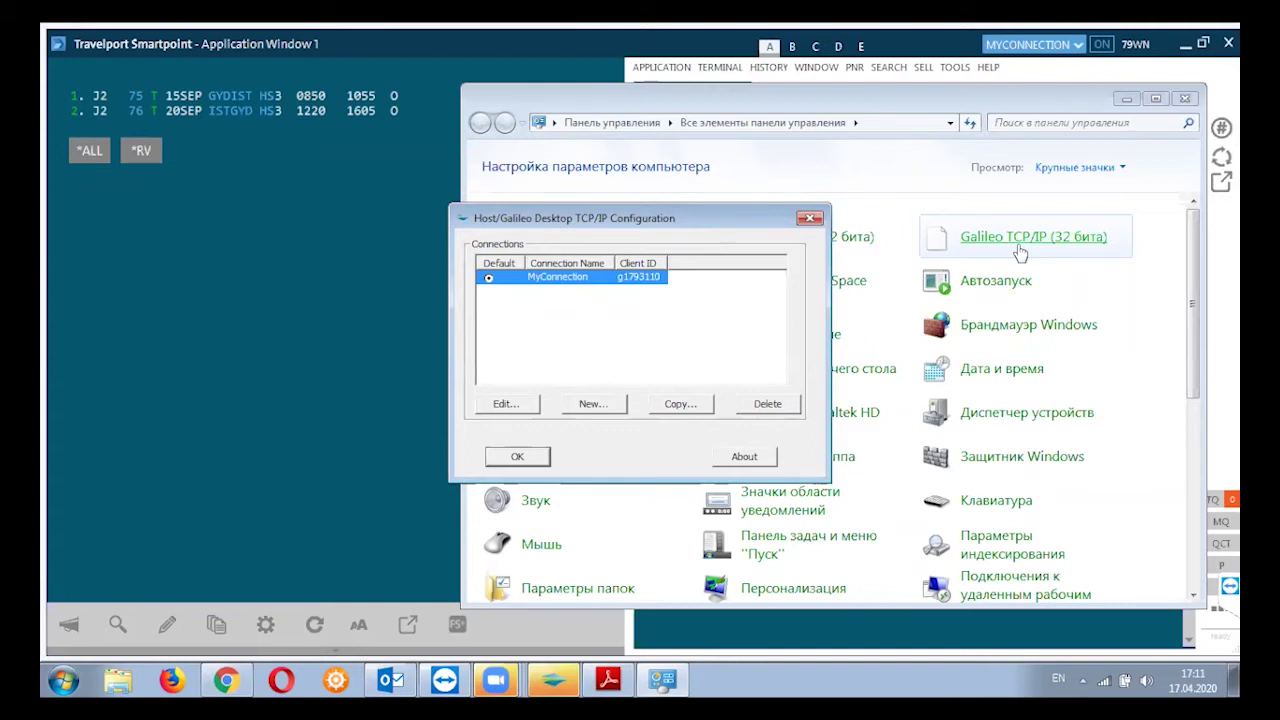
pyautogui.click(810, 220)
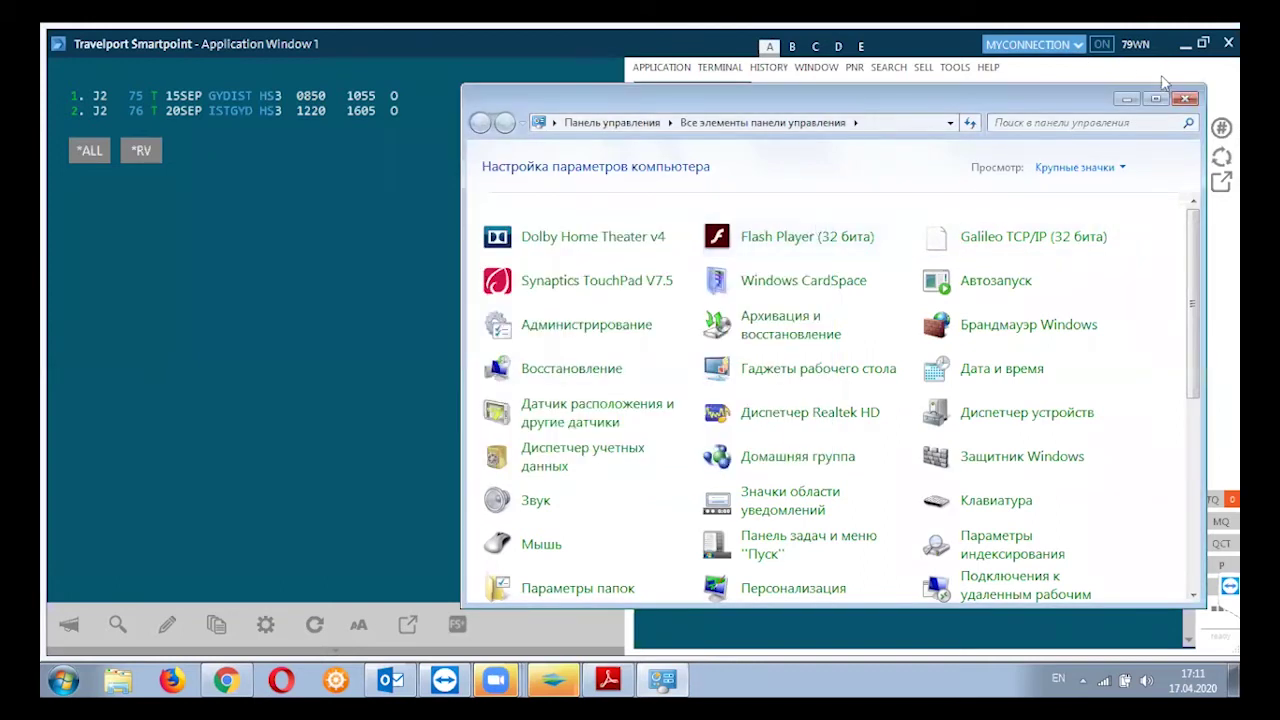
pyautogui.click(1184, 100)
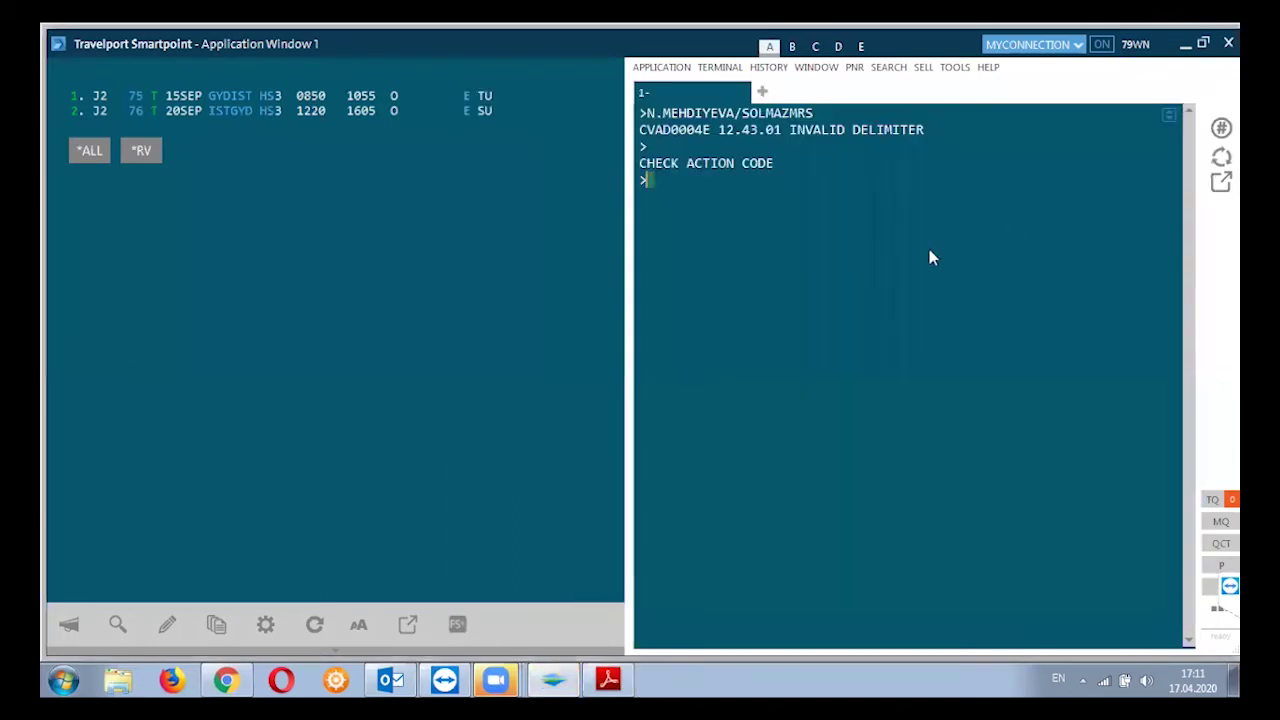
# Resend the earlier passenger name entry, which is rejected as a duplicate, then submit N.P2@
pyautogui.click(820, 114)
pyautogui.press('Return')
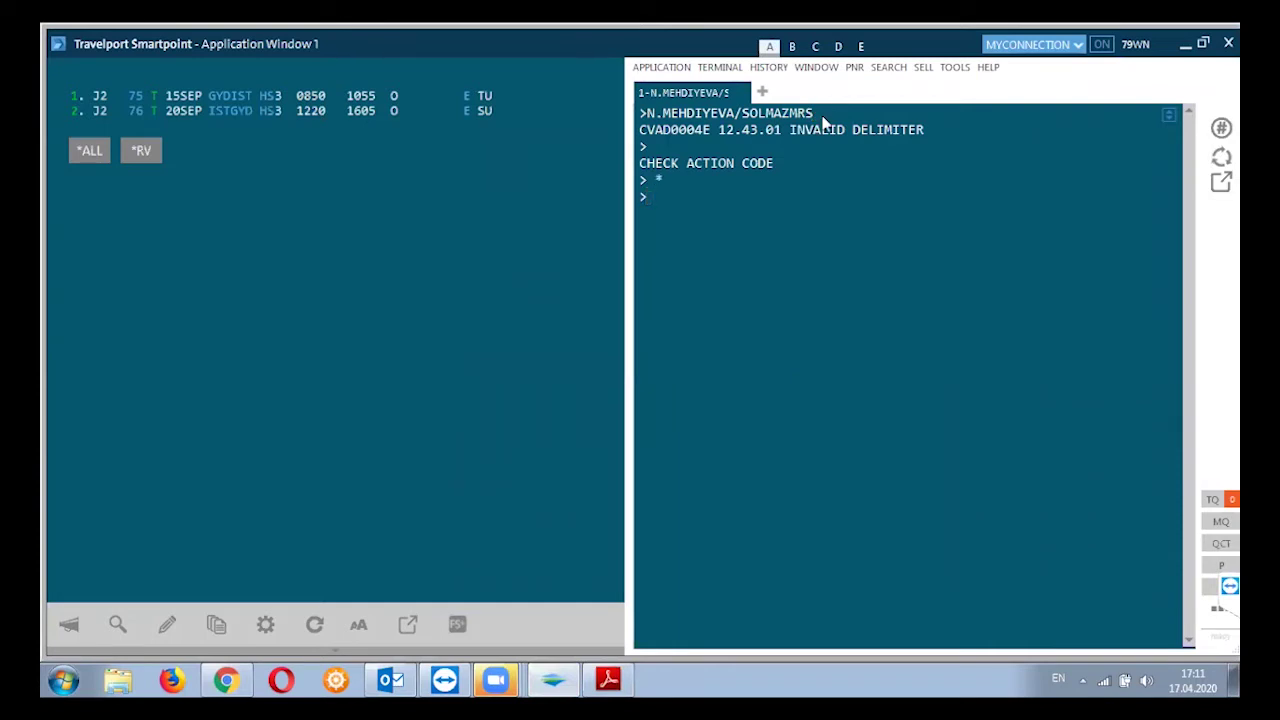
pyautogui.hotkey('ctrl', 'w')
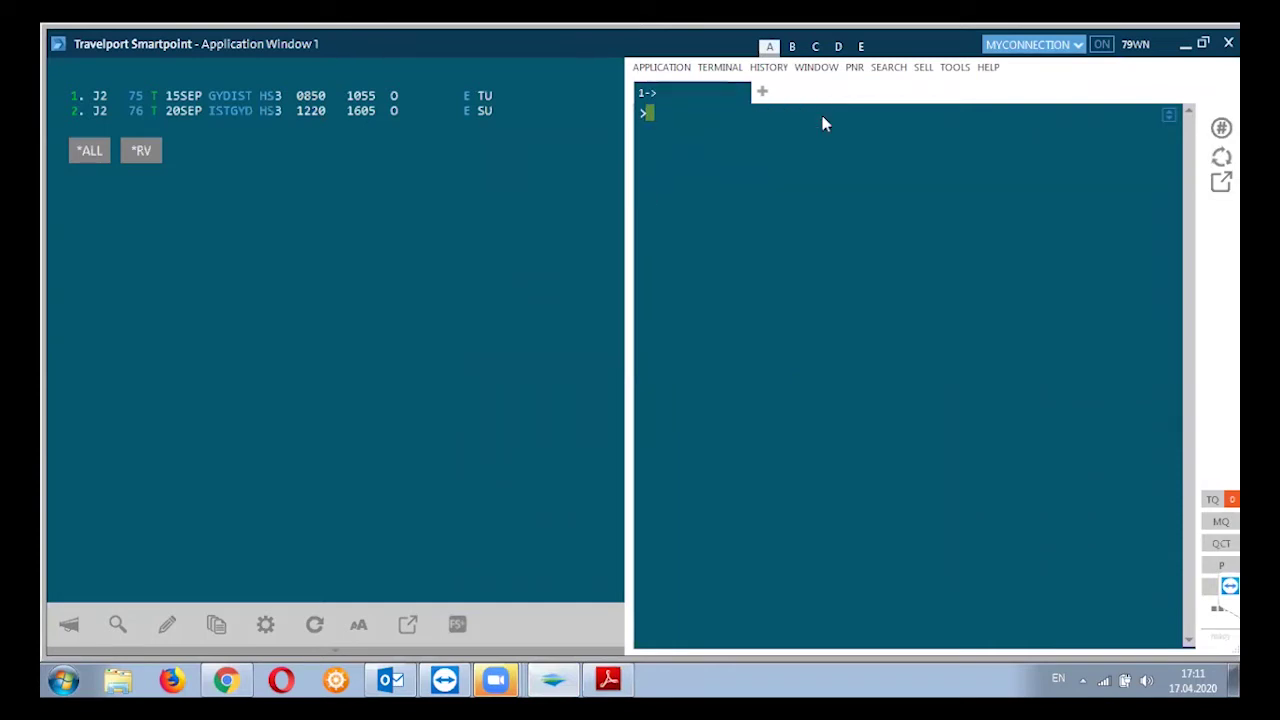
pyautogui.press('Up')
pyautogui.click(823, 122)
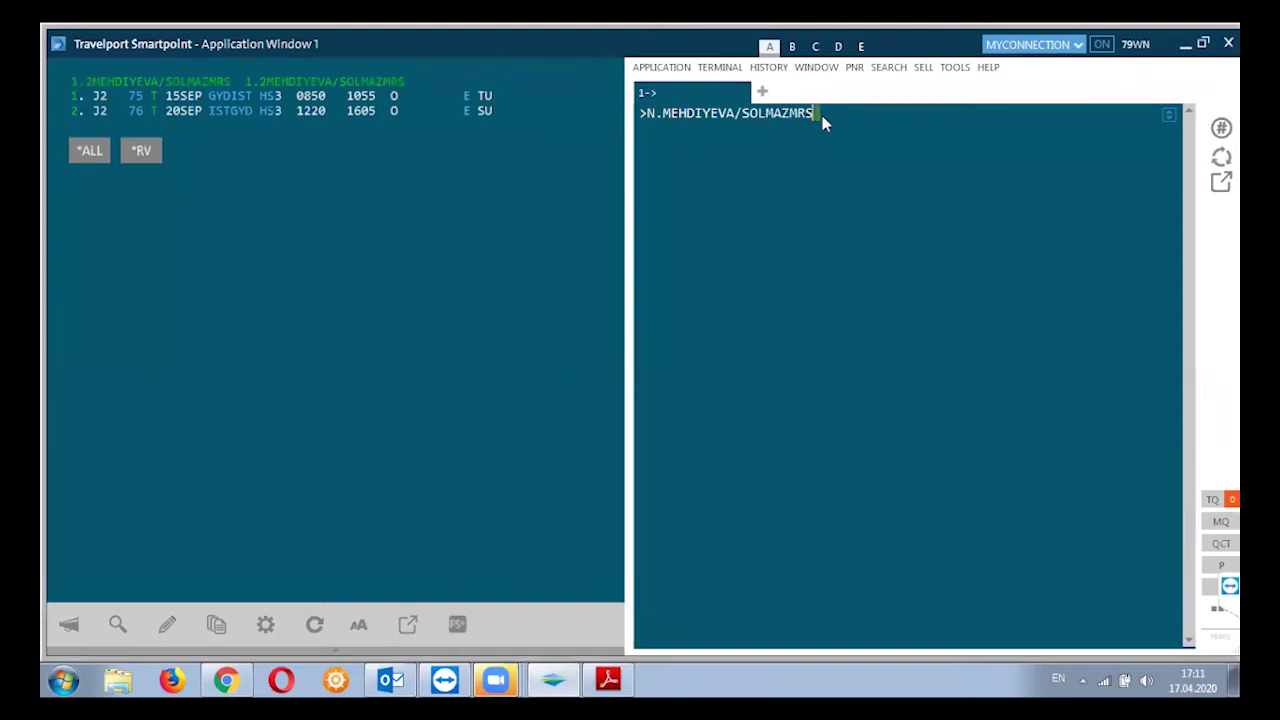
pyautogui.press('Return')
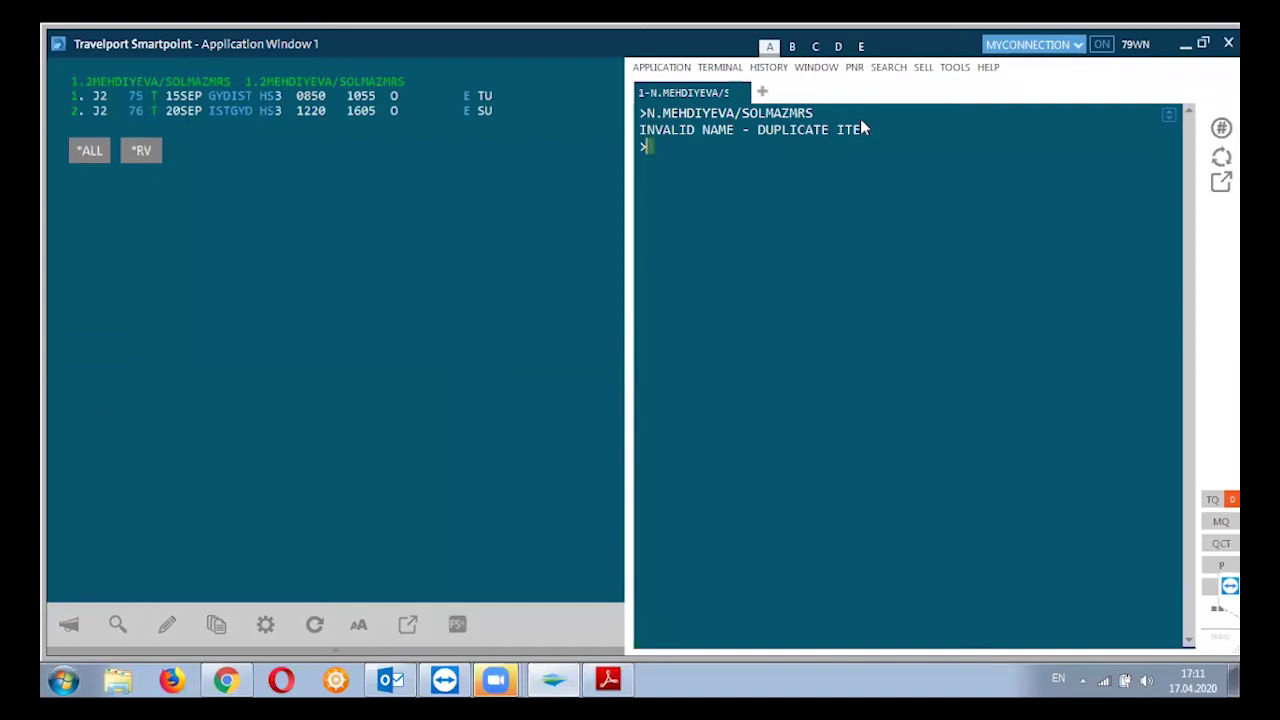
pyautogui.write('N.P2@')
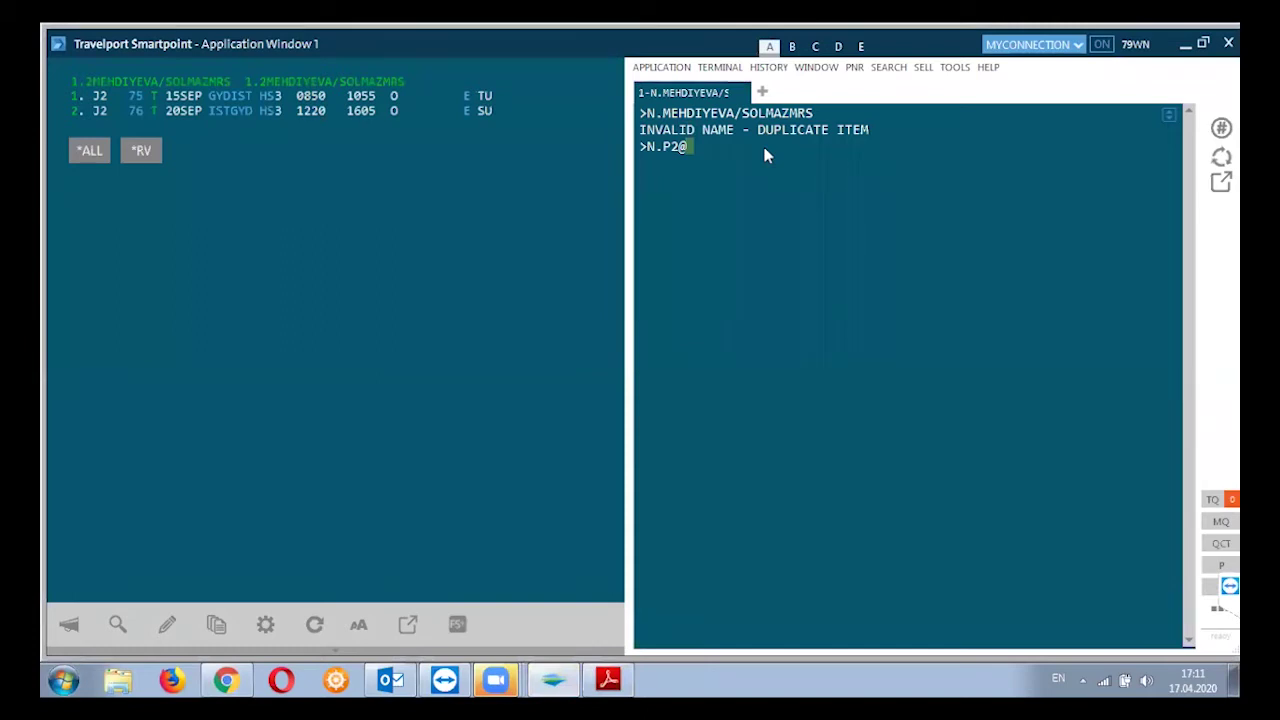
pyautogui.press('Return')
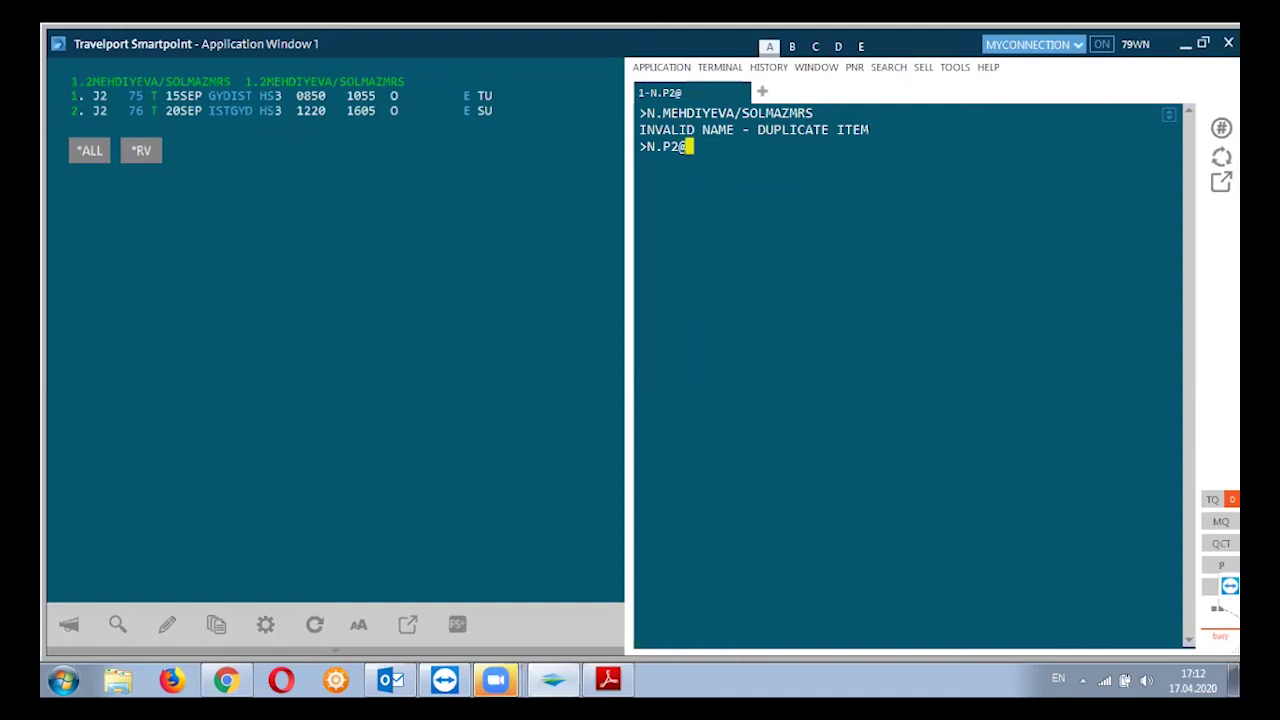
# End the unresponsive Galileo Desktop task from Task Manager
pyautogui.rightClick(892, 669)
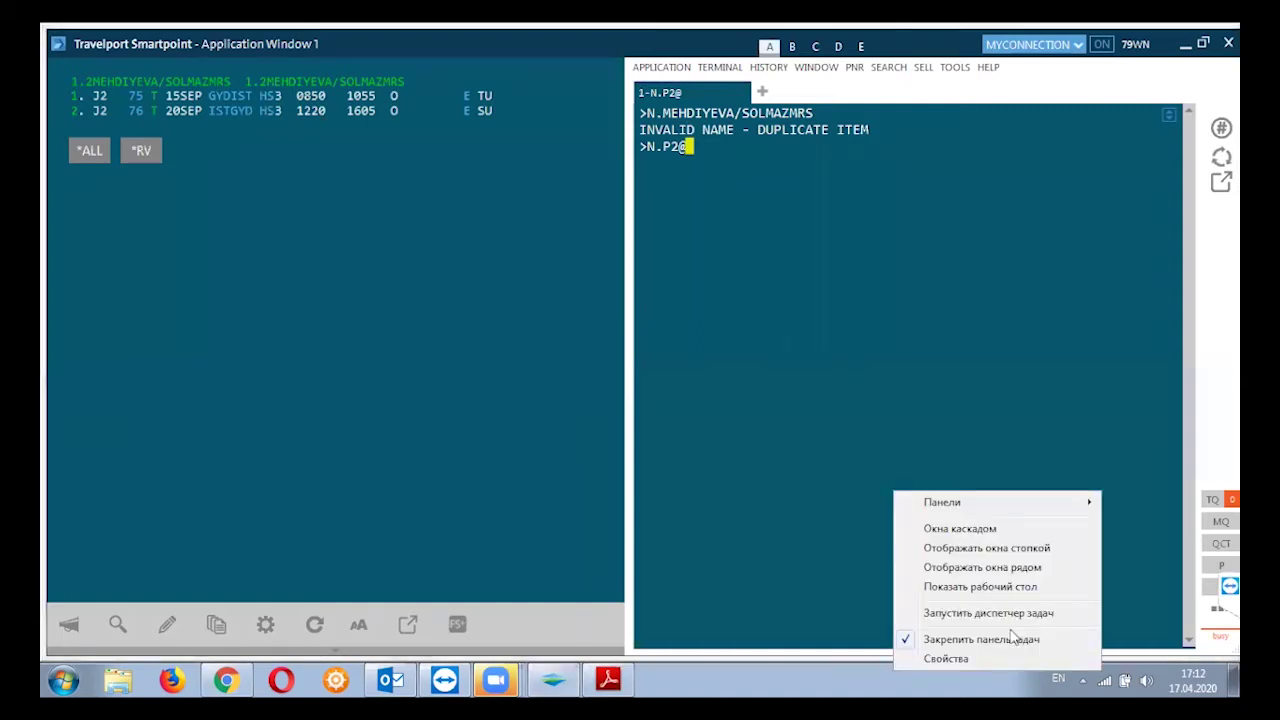
pyautogui.click(977, 614)
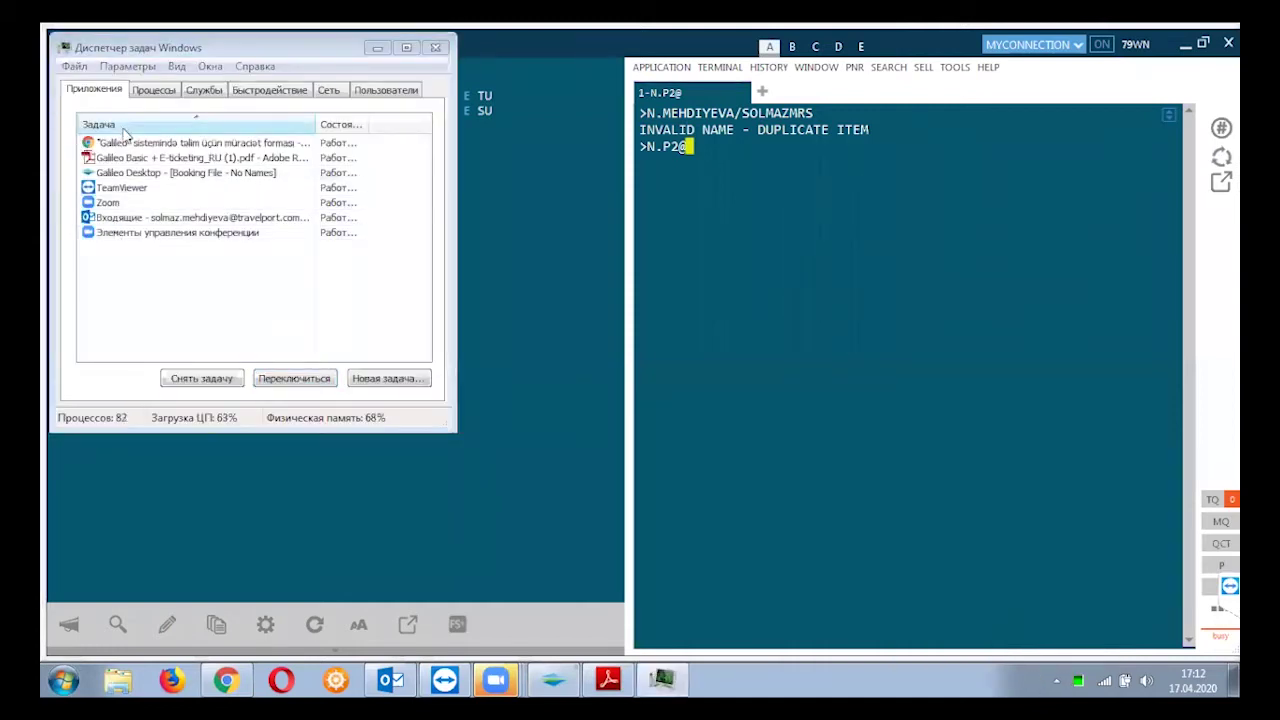
pyautogui.click(130, 175)
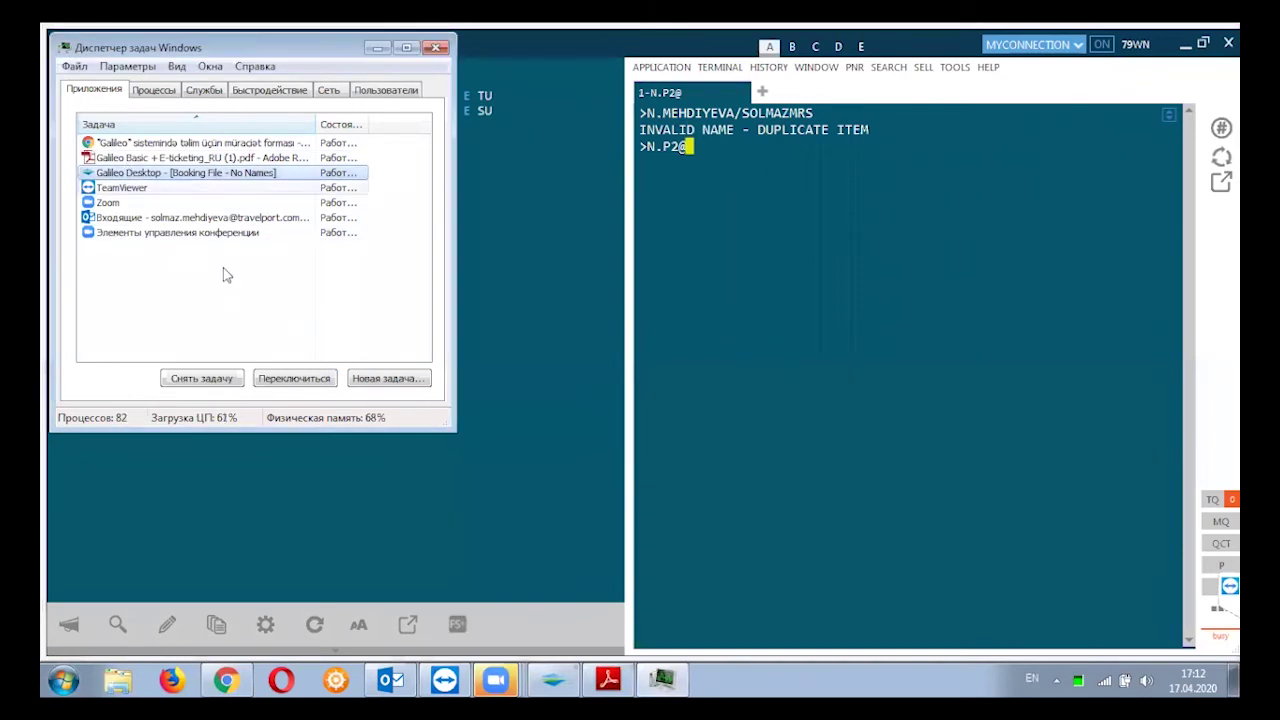
pyautogui.click(224, 384)
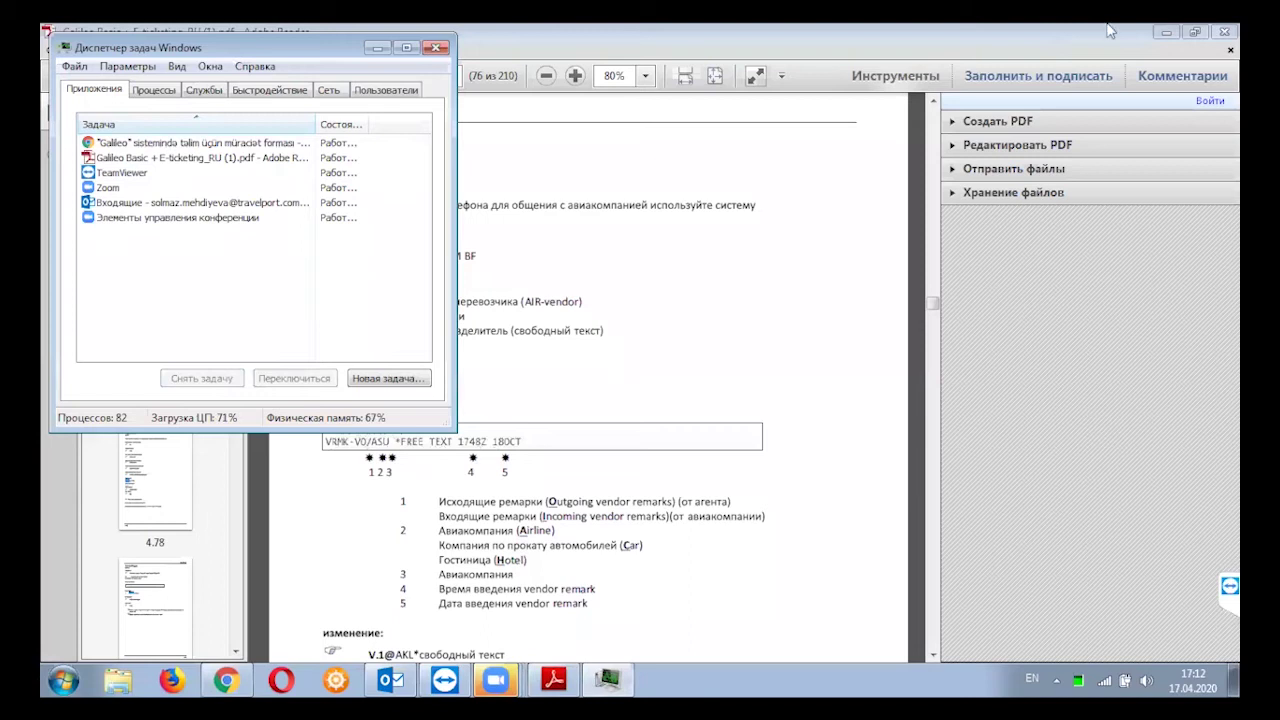
# Minimize the PDF reader and browser, refresh the desktop, and close Task Manager
pyautogui.click(1166, 32)
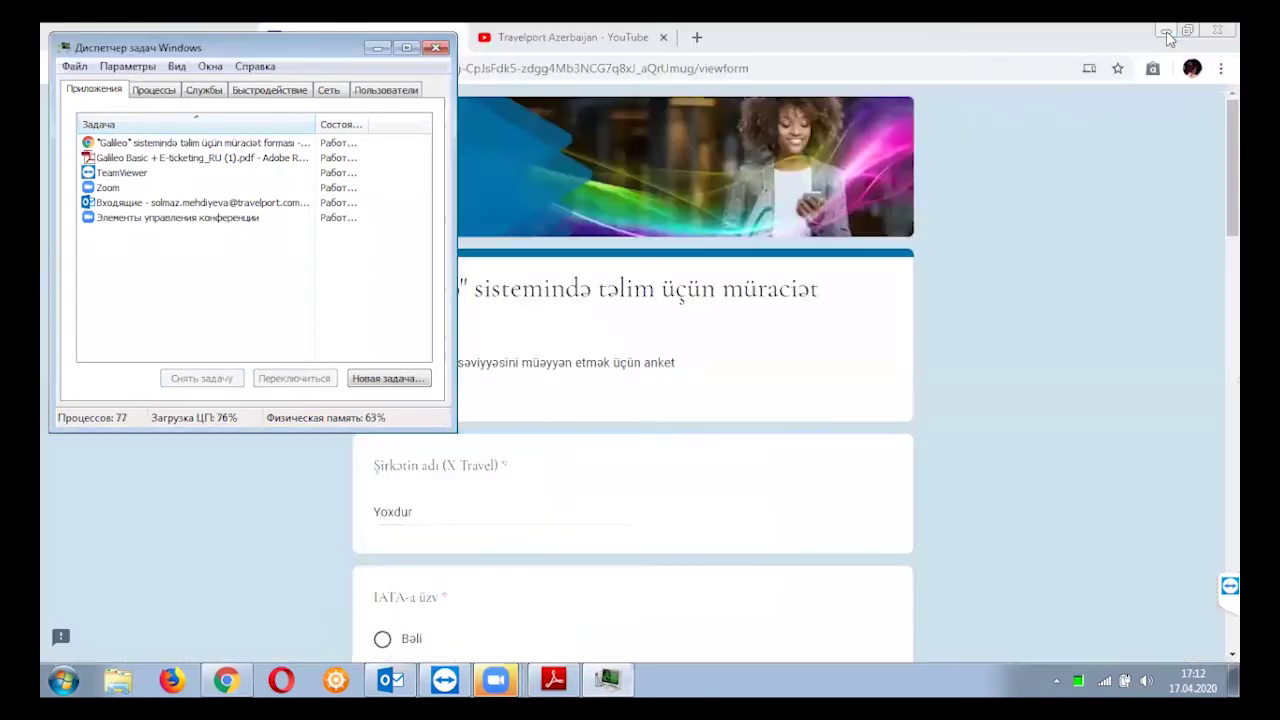
pyautogui.click(1166, 32)
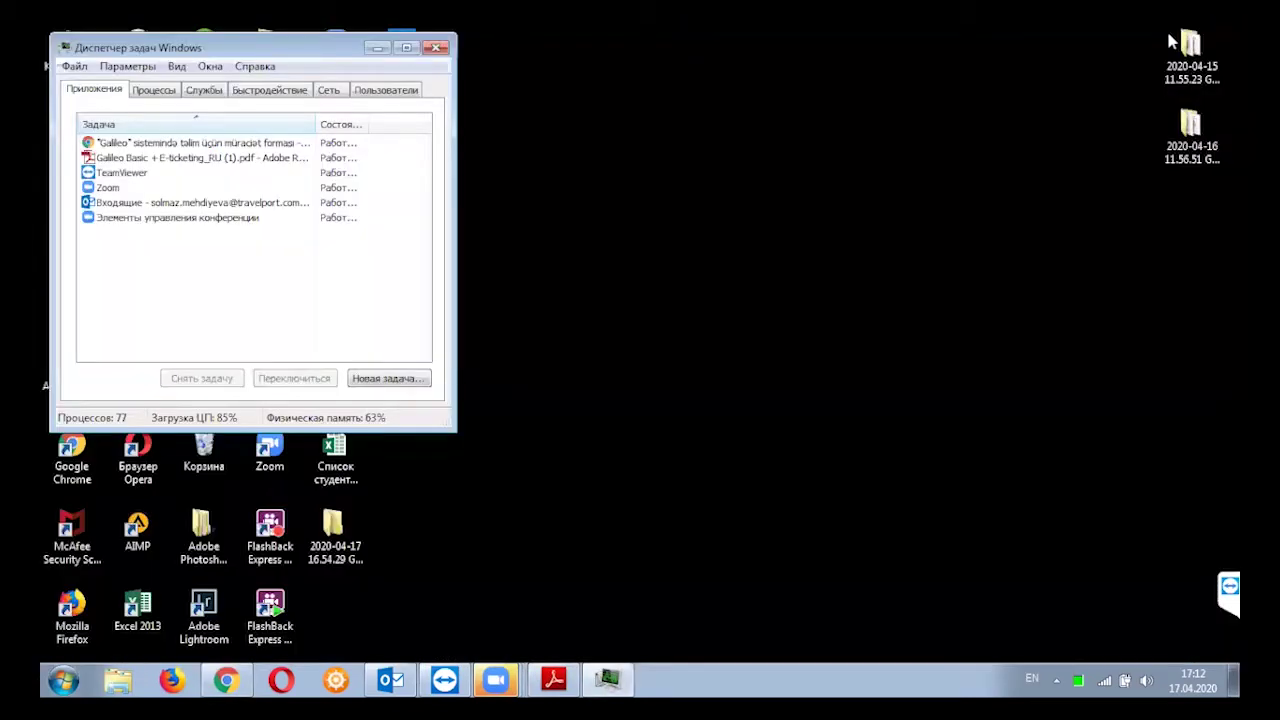
pyautogui.doubleClick(1172, 42)
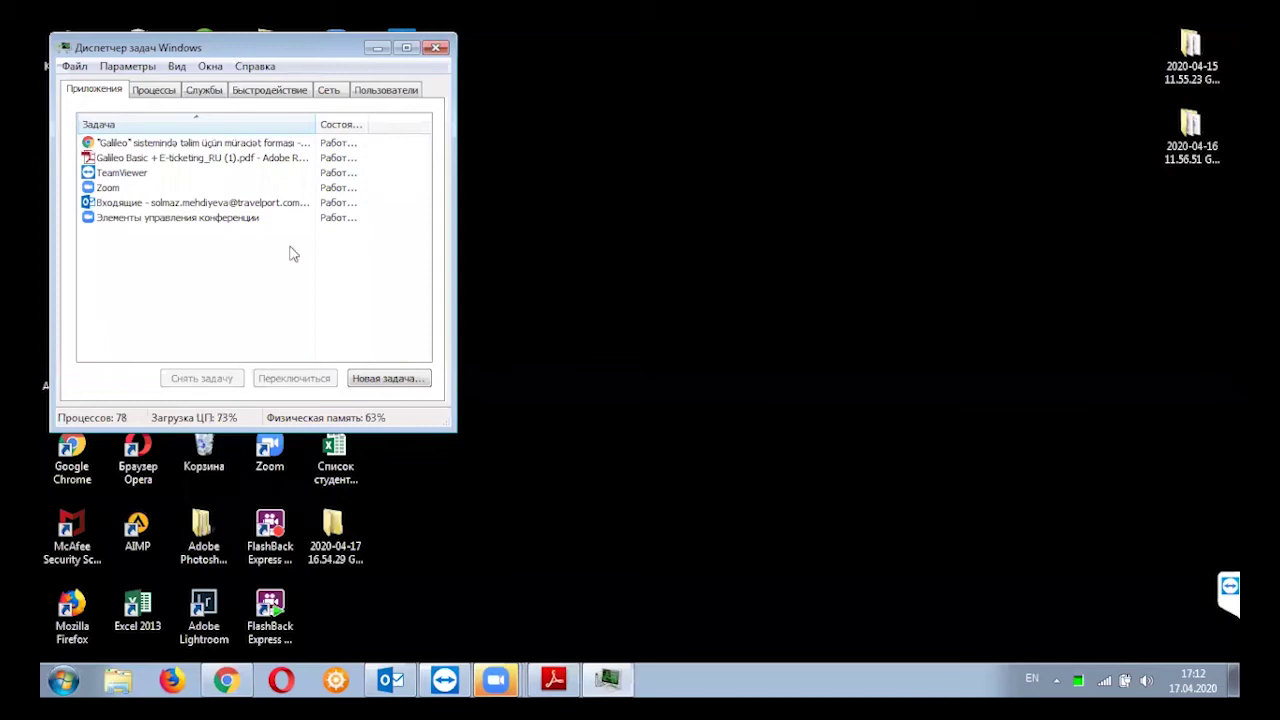
pyautogui.rightClick(751, 304)
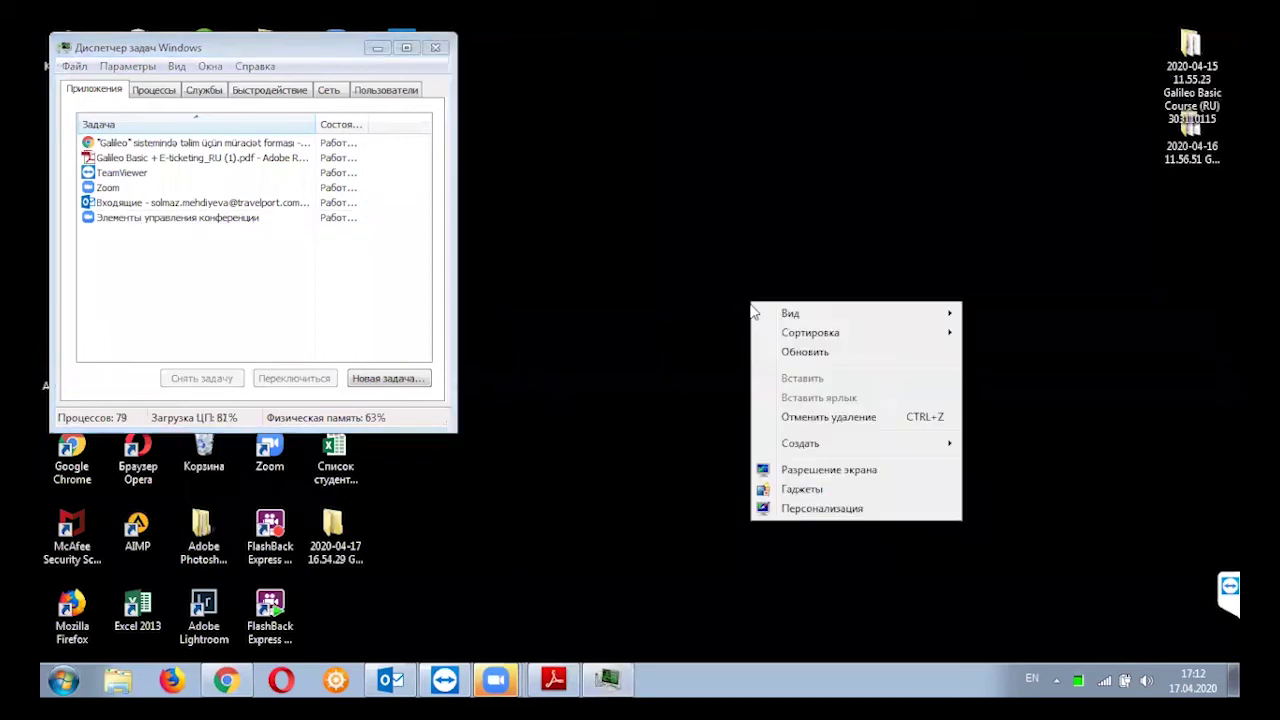
pyautogui.click(853, 352)
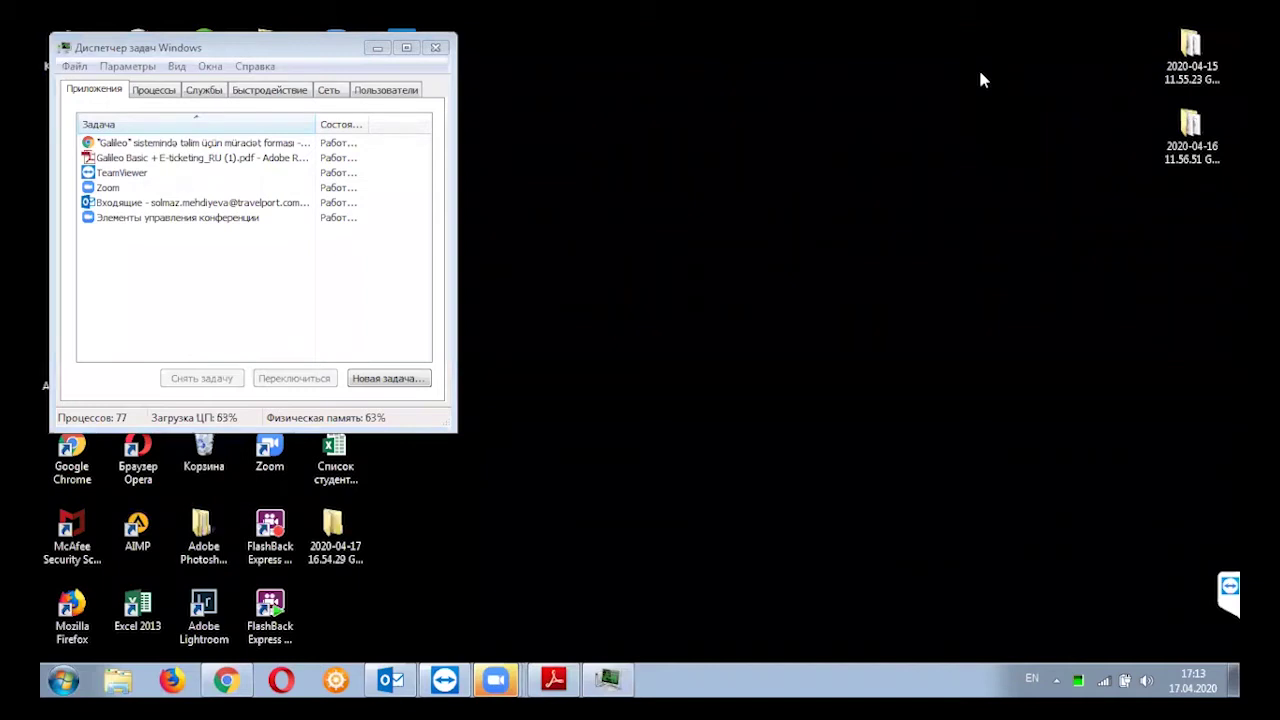
pyautogui.click(434, 49)
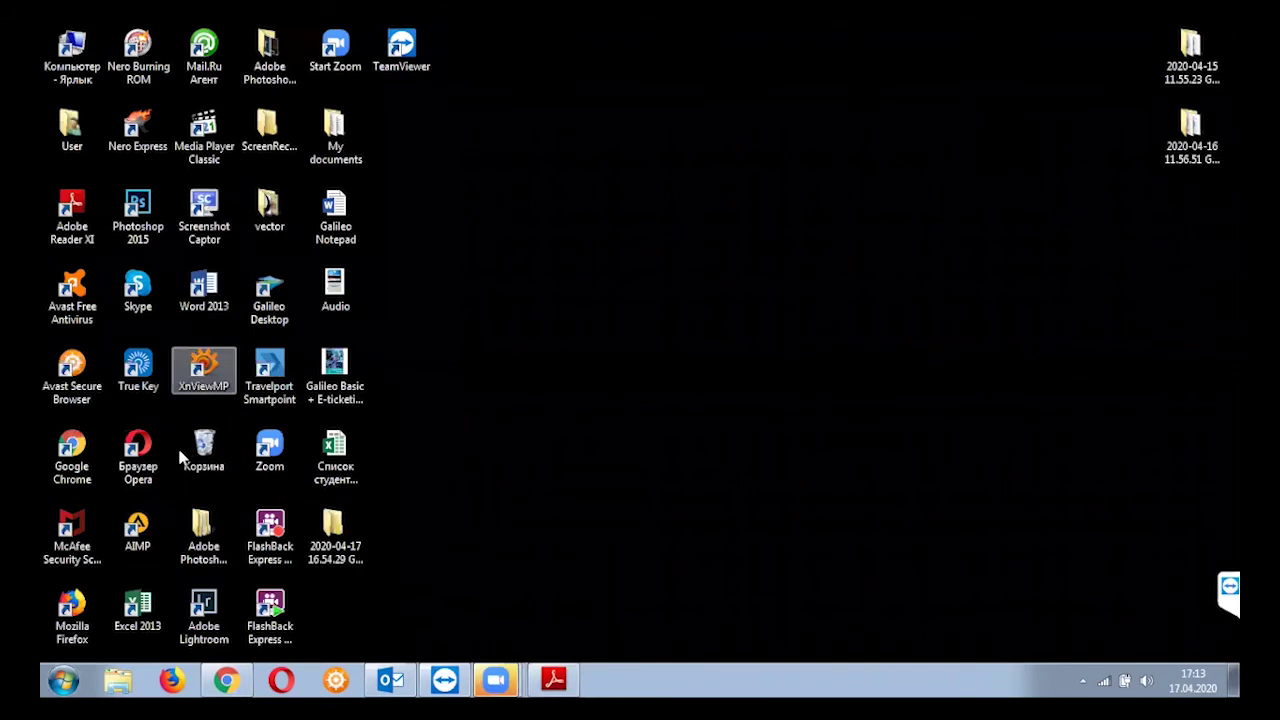
# Relaunch Galileo Desktop from its desktop shortcut after cancelling an accidental rename
pyautogui.doubleClick(257, 302)
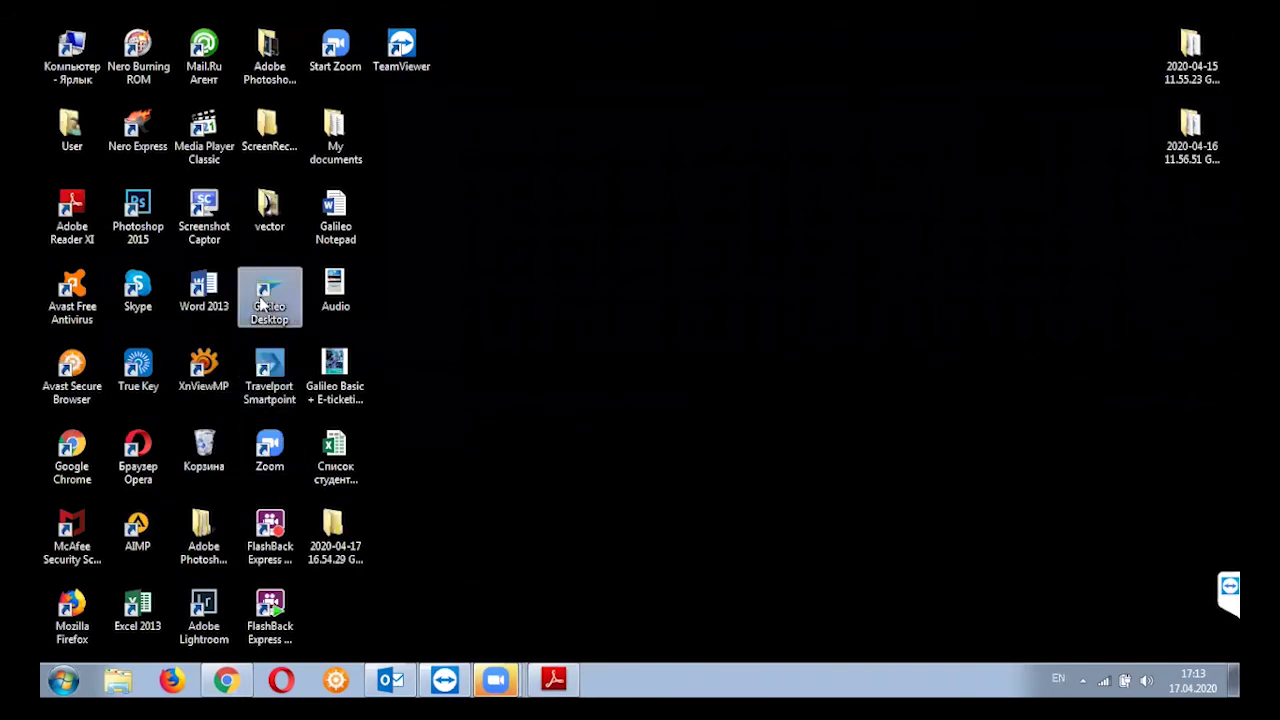
pyautogui.click(260, 310)
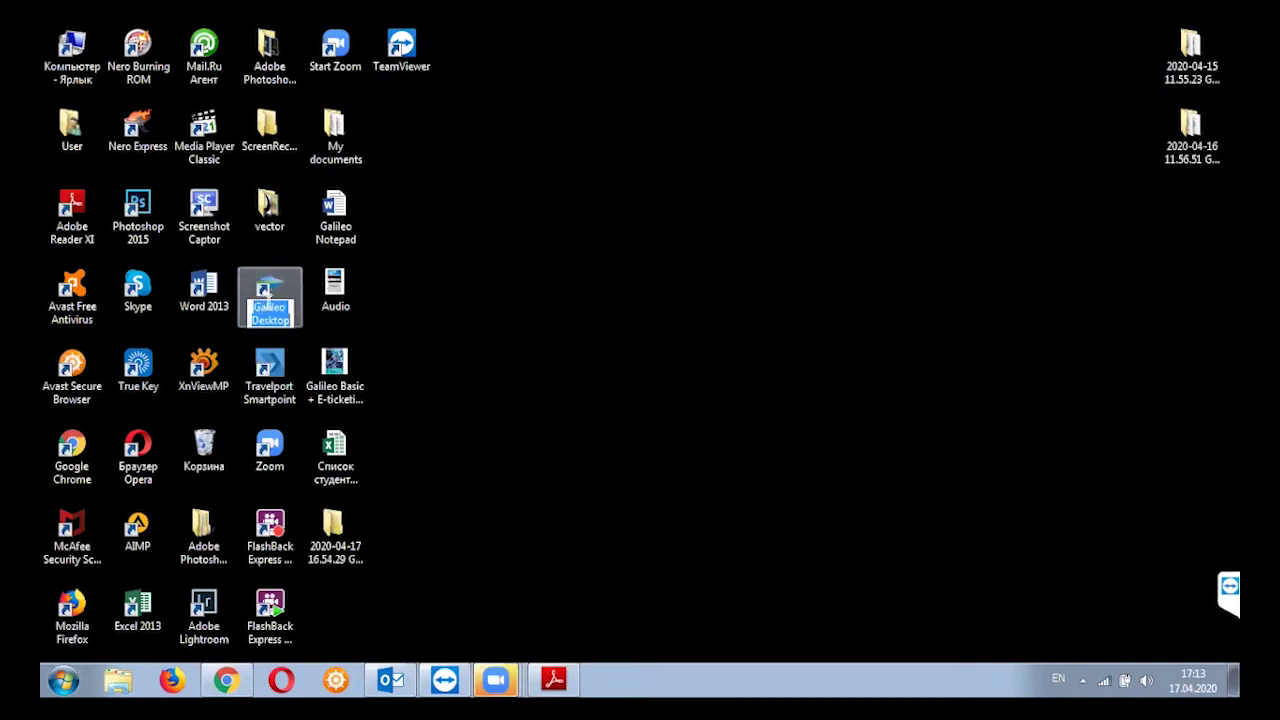
pyautogui.press('Escape')
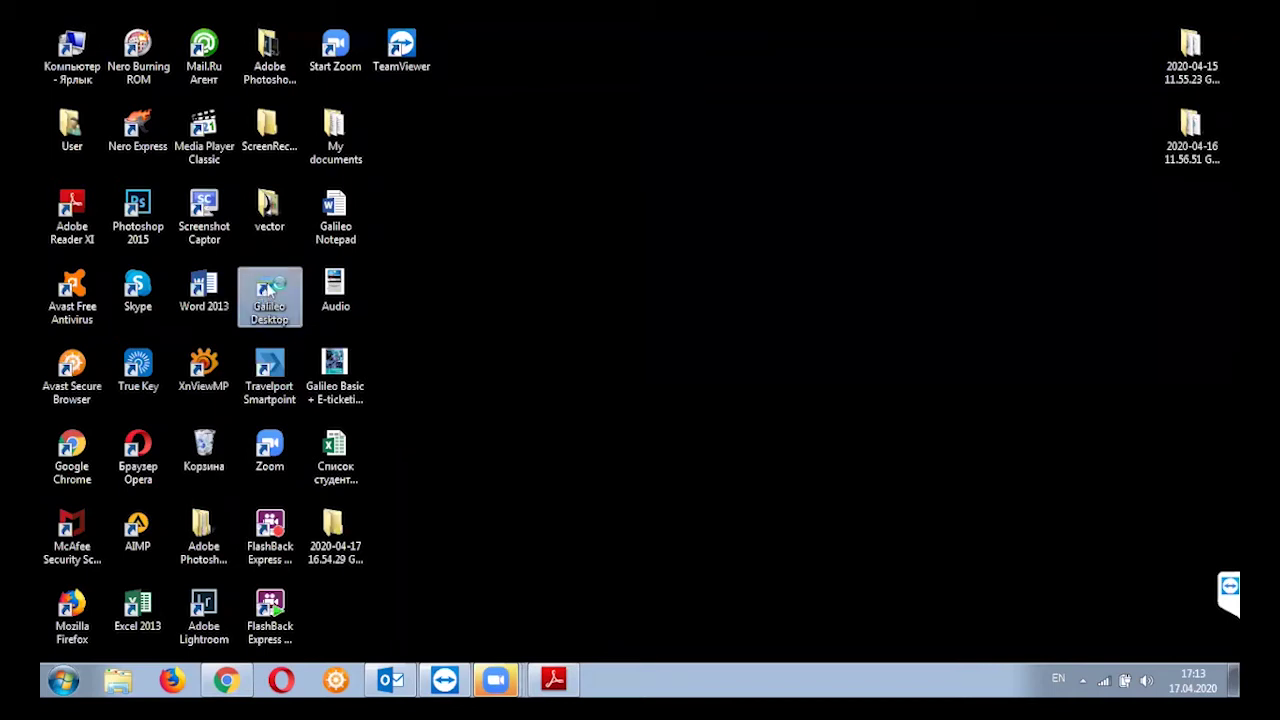
pyautogui.doubleClick(272, 290)
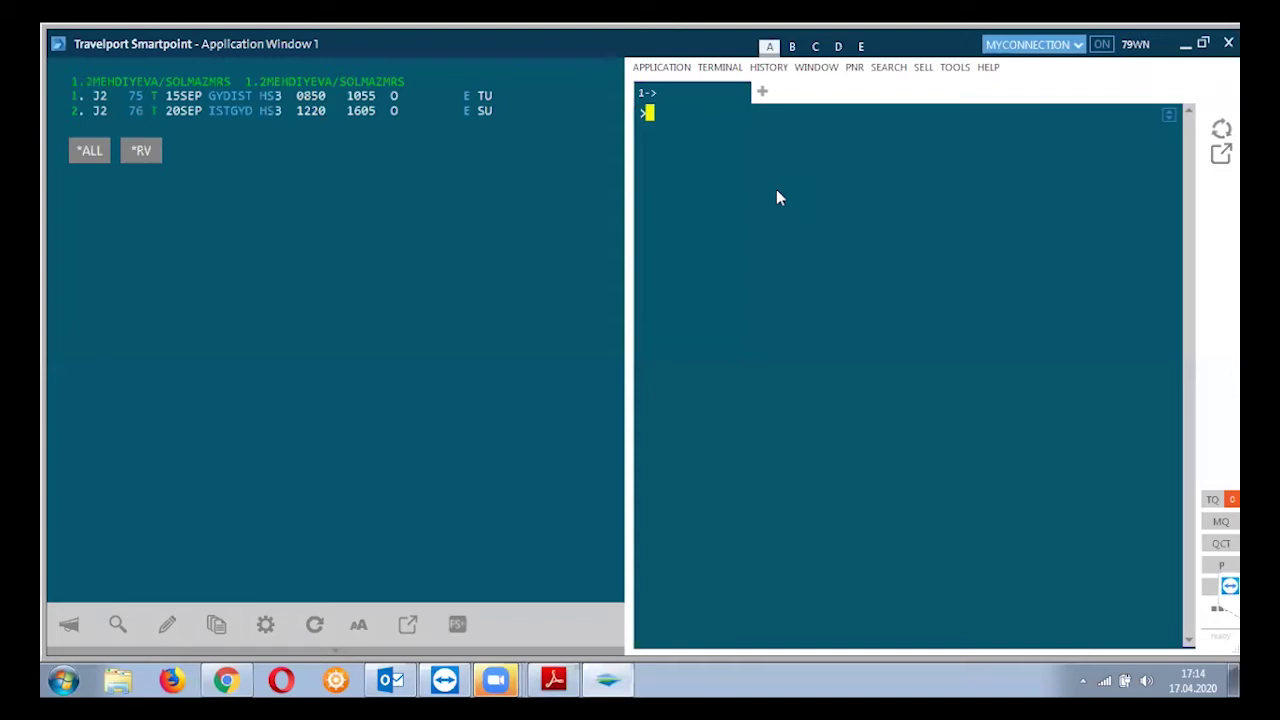
# Enter N.P@ to delete the plugins cache, then start a new N.P entry
pyautogui.write('N.P')
pyautogui.write('@')
pyautogui.press('Return')
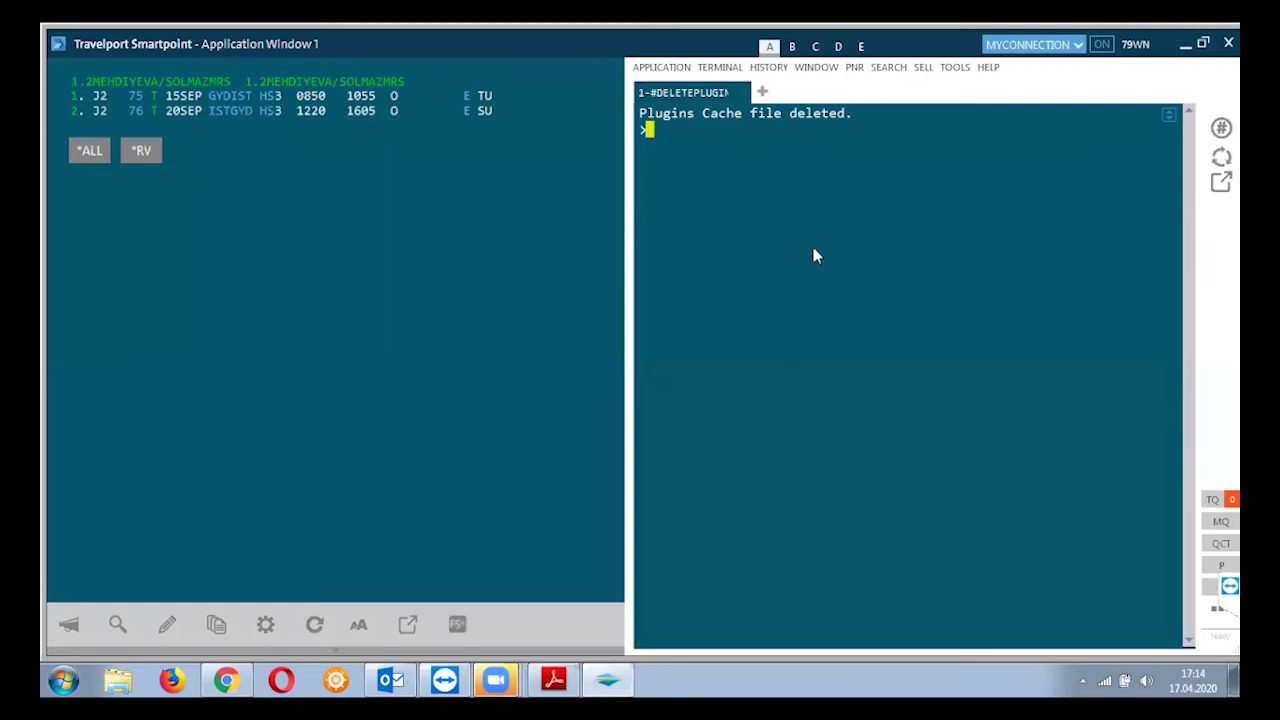
pyautogui.write('N.O')
pyautogui.press('BackSpace')
# Submit N.P2@ and N.P1@ to keep one passenger name, then enter the second passenger's name with MRS
pyautogui.write('P2@')
pyautogui.press('Return')
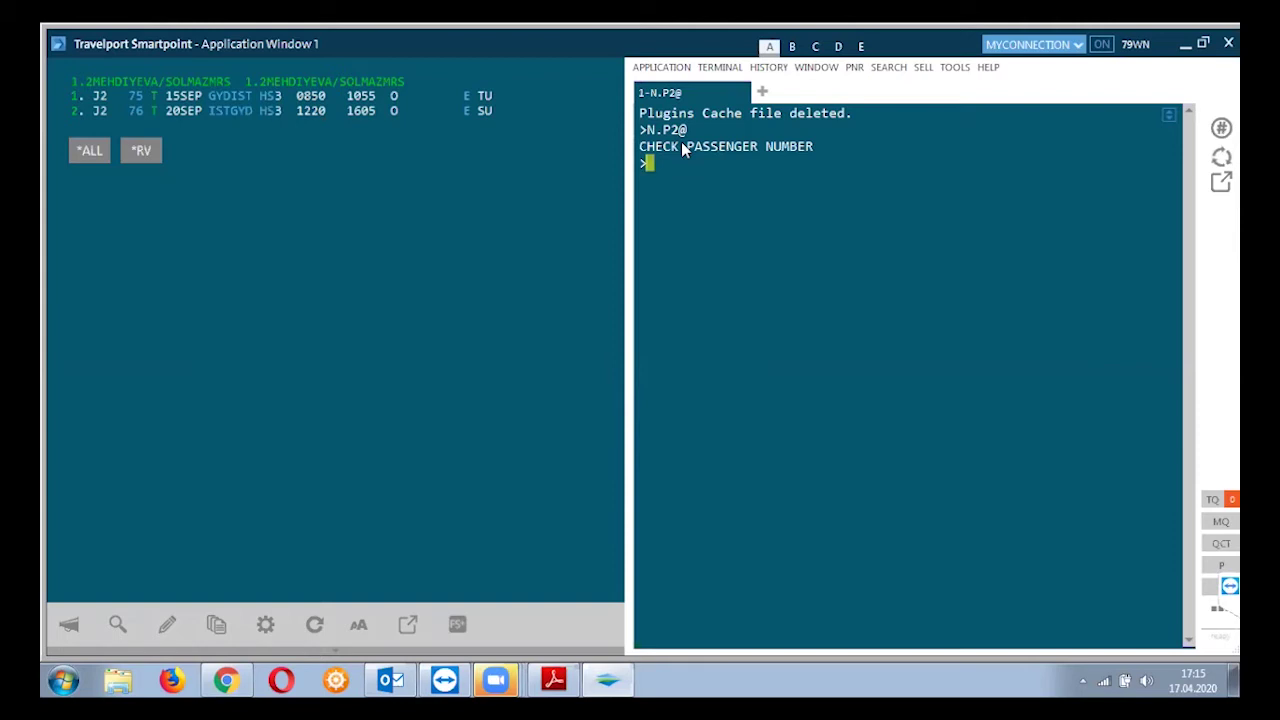
pyautogui.write('N.P1@')
pyautogui.press('Return')
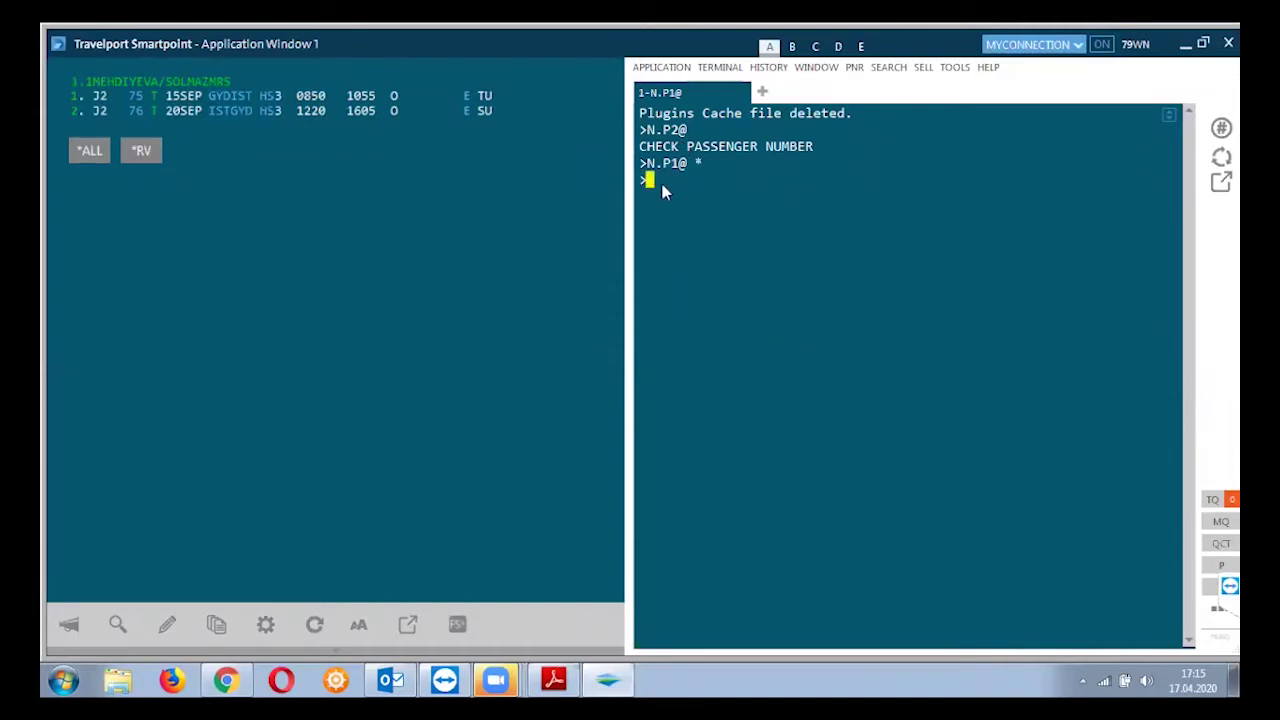
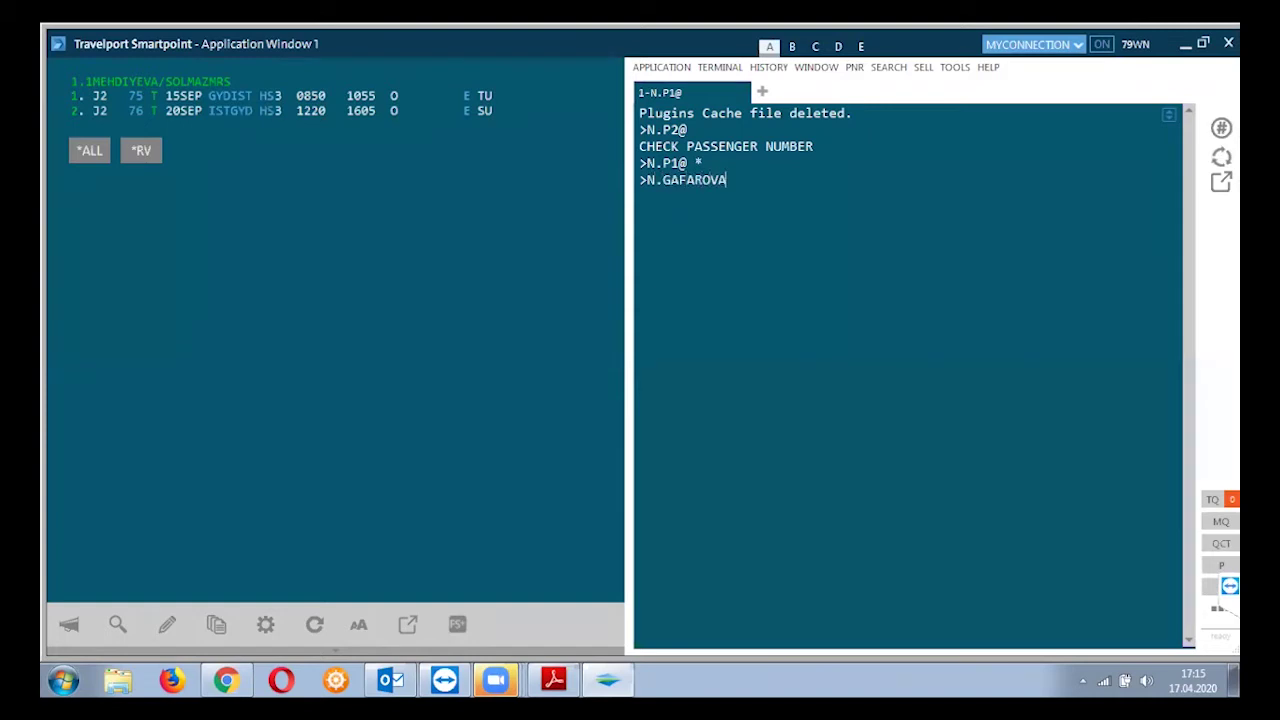
pyautogui.press('Return')
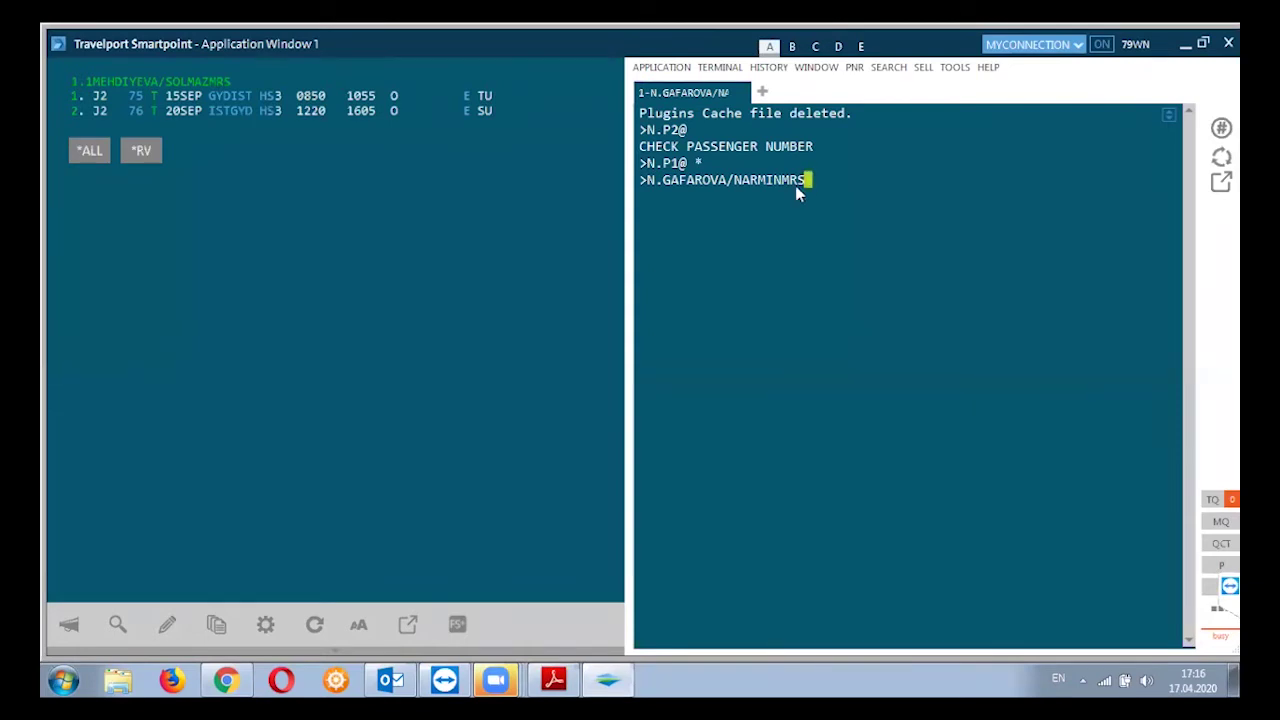
# Add the second passenger's name, resend it (rejected as duplicate), and clear the terminal
pyautogui.press('Return')
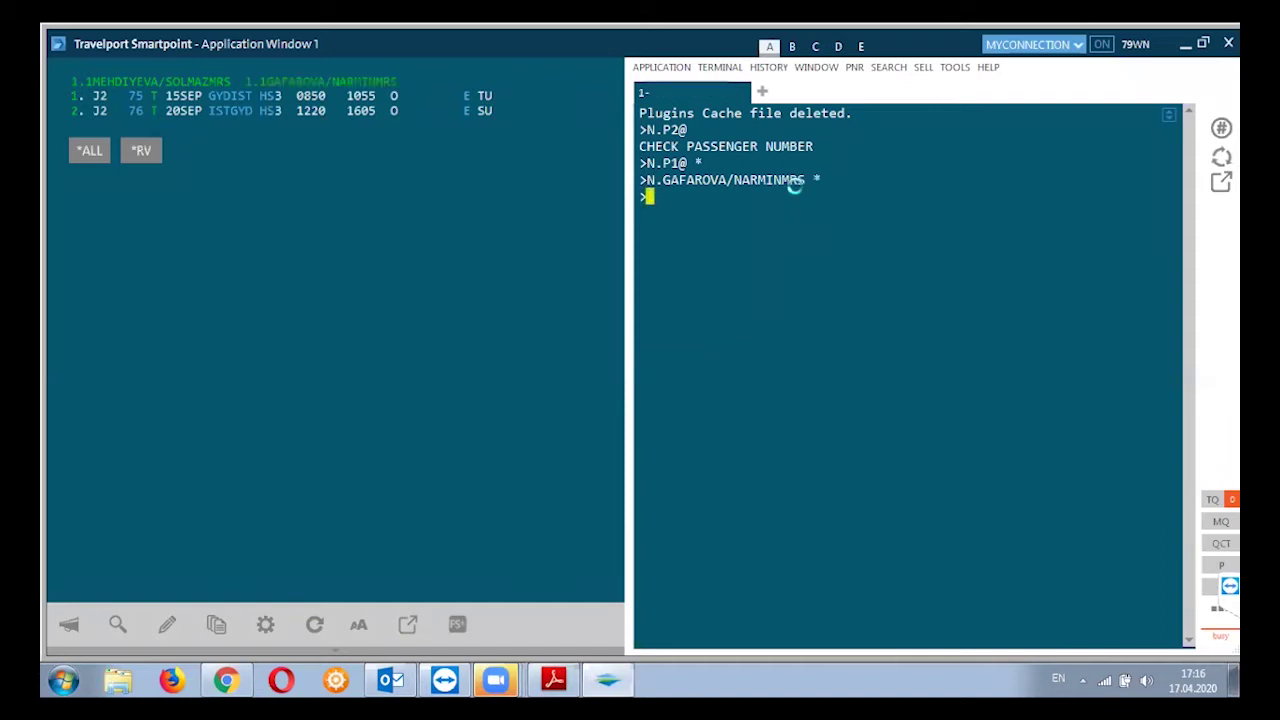
pyautogui.press('Return')
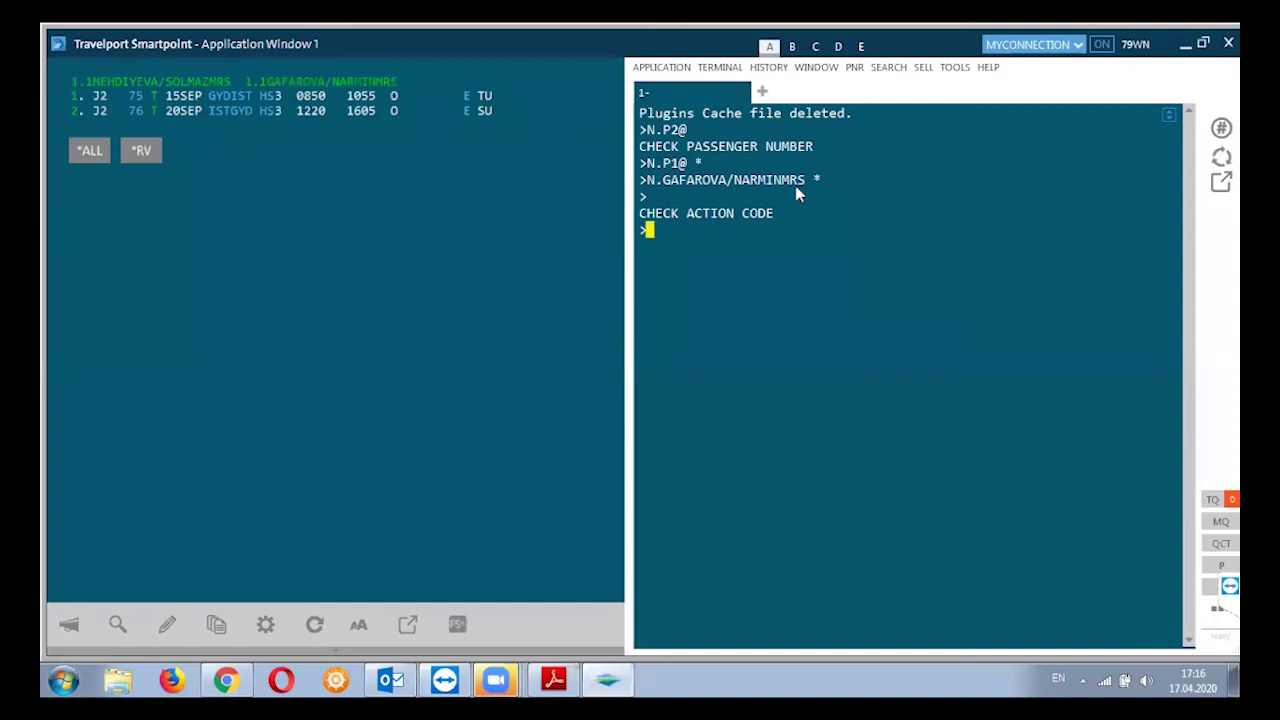
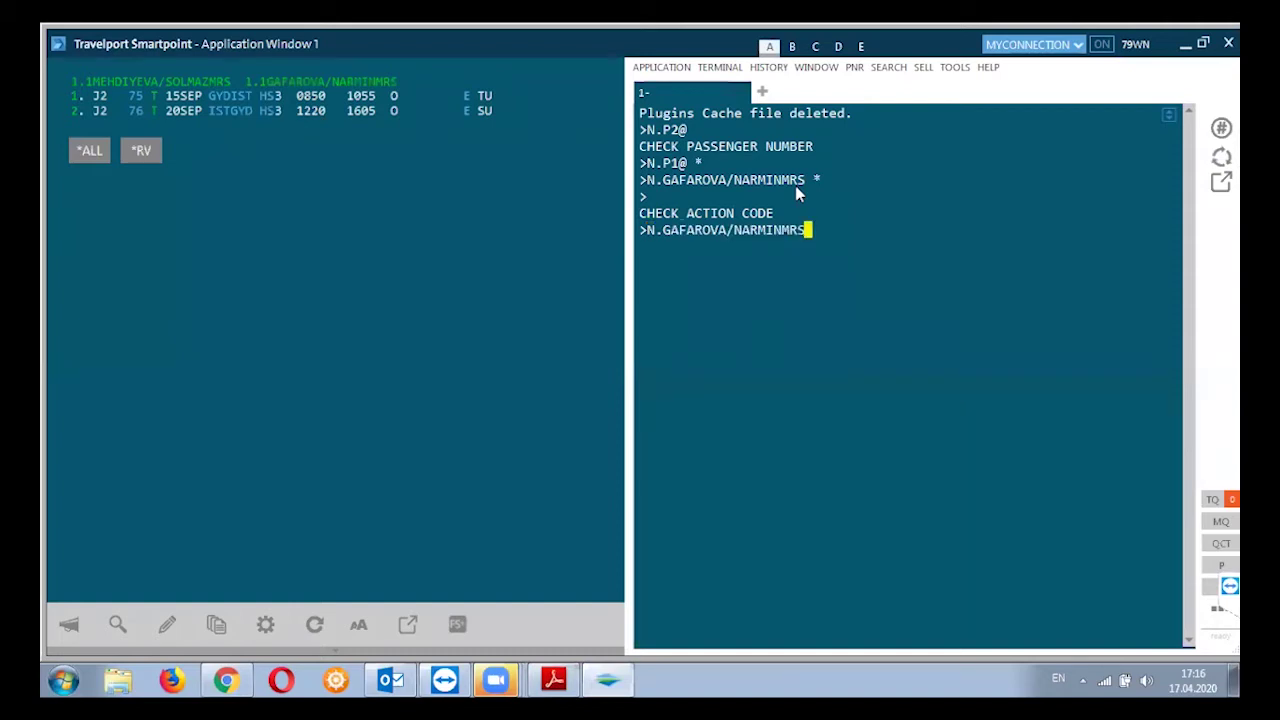
pyautogui.press('Return')
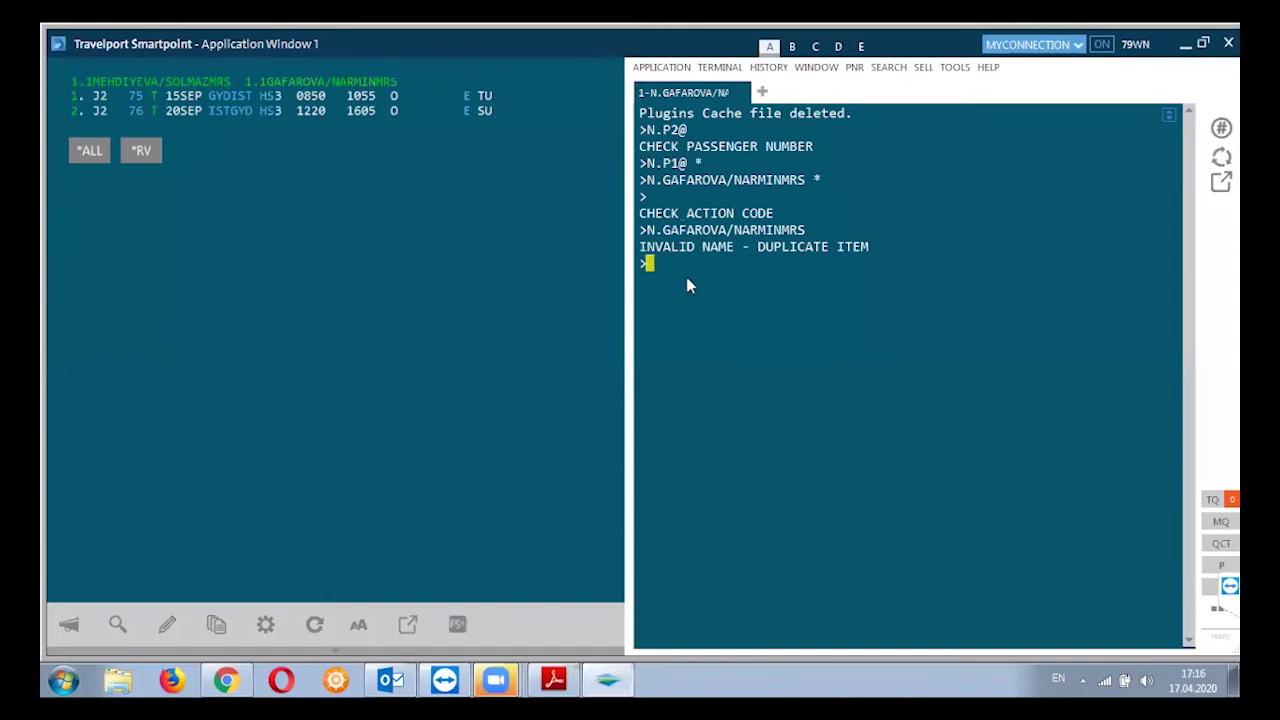
pyautogui.press('Pause')
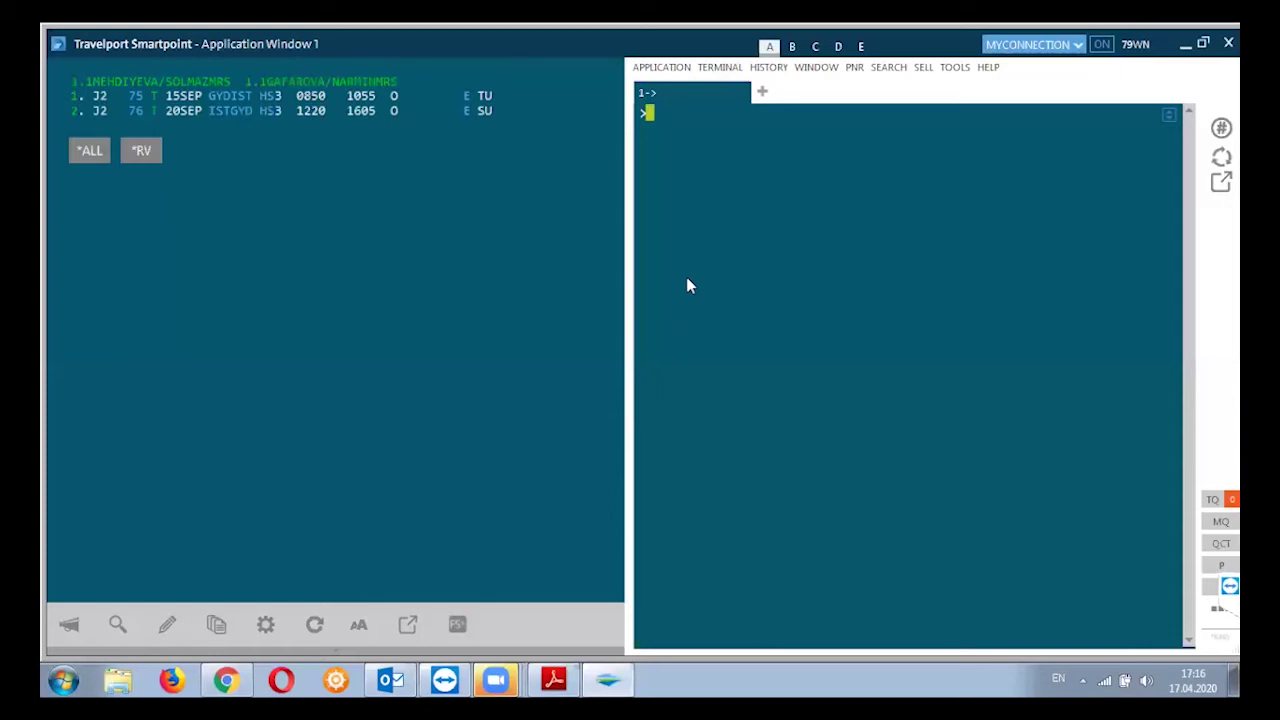
# Enter the third passenger's surname and first name with MRS title, fixing a surname typo
pyautogui.write('N.')
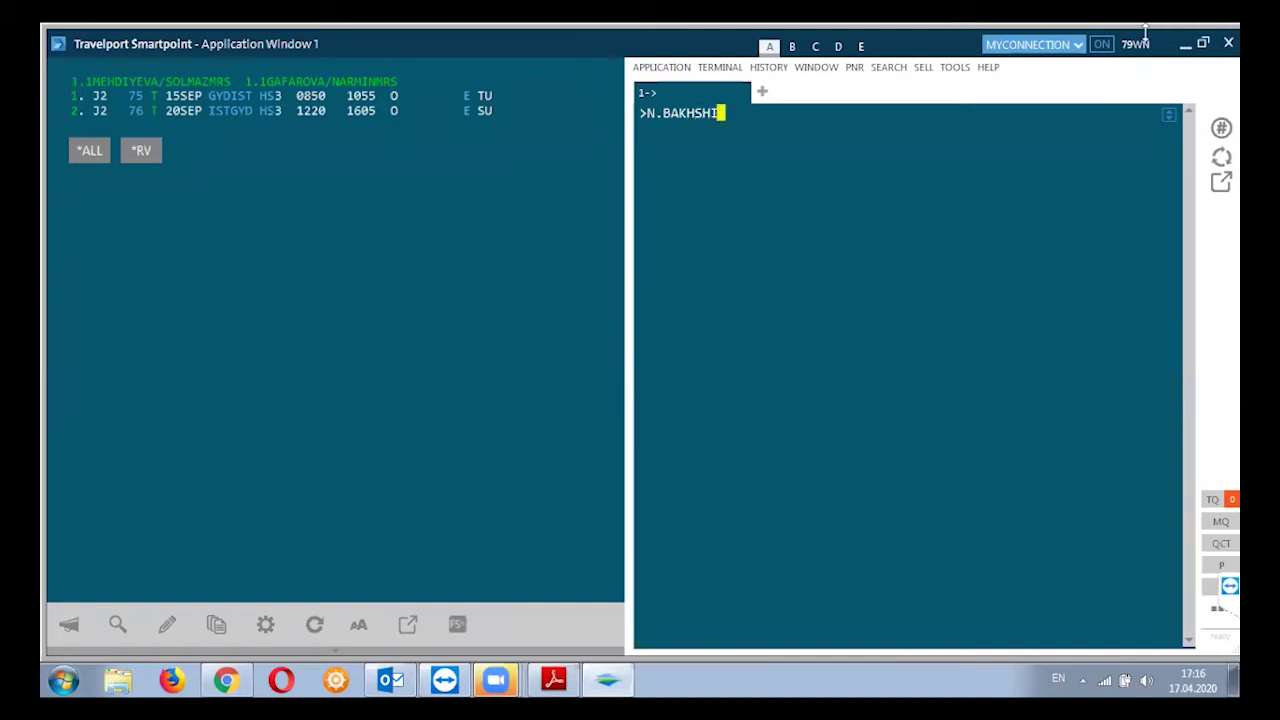
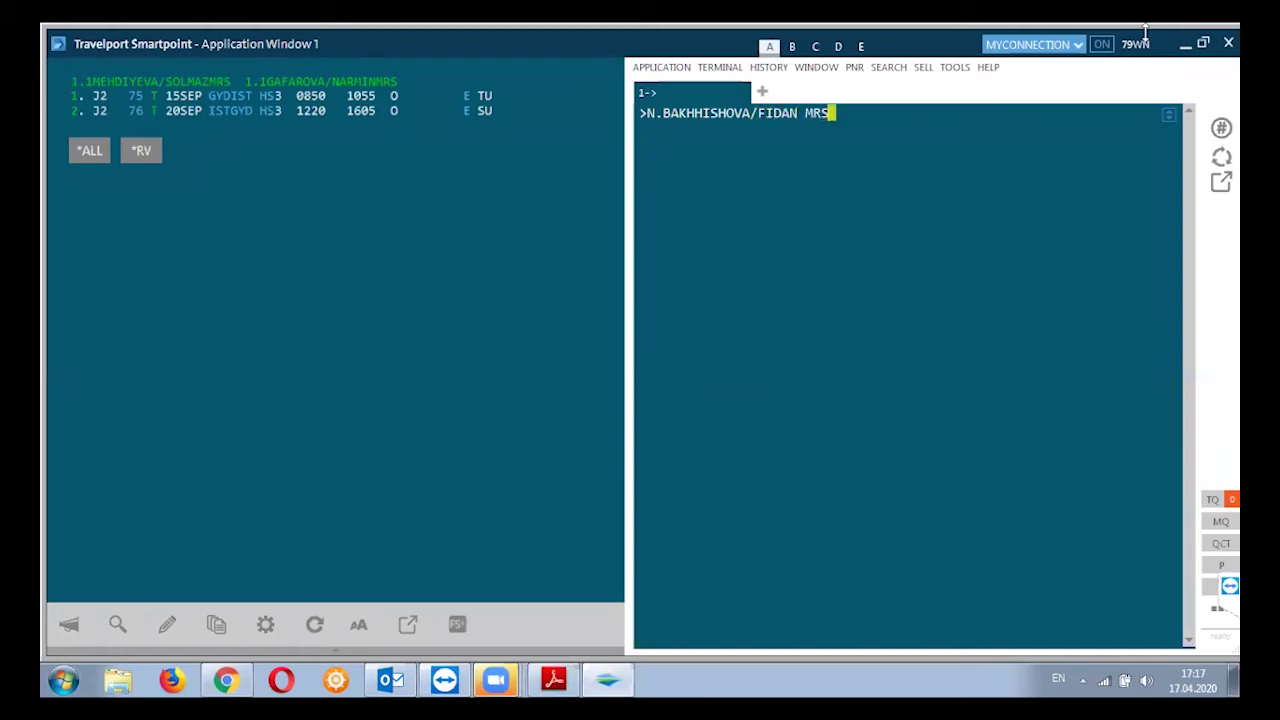
pyautogui.press('Return')
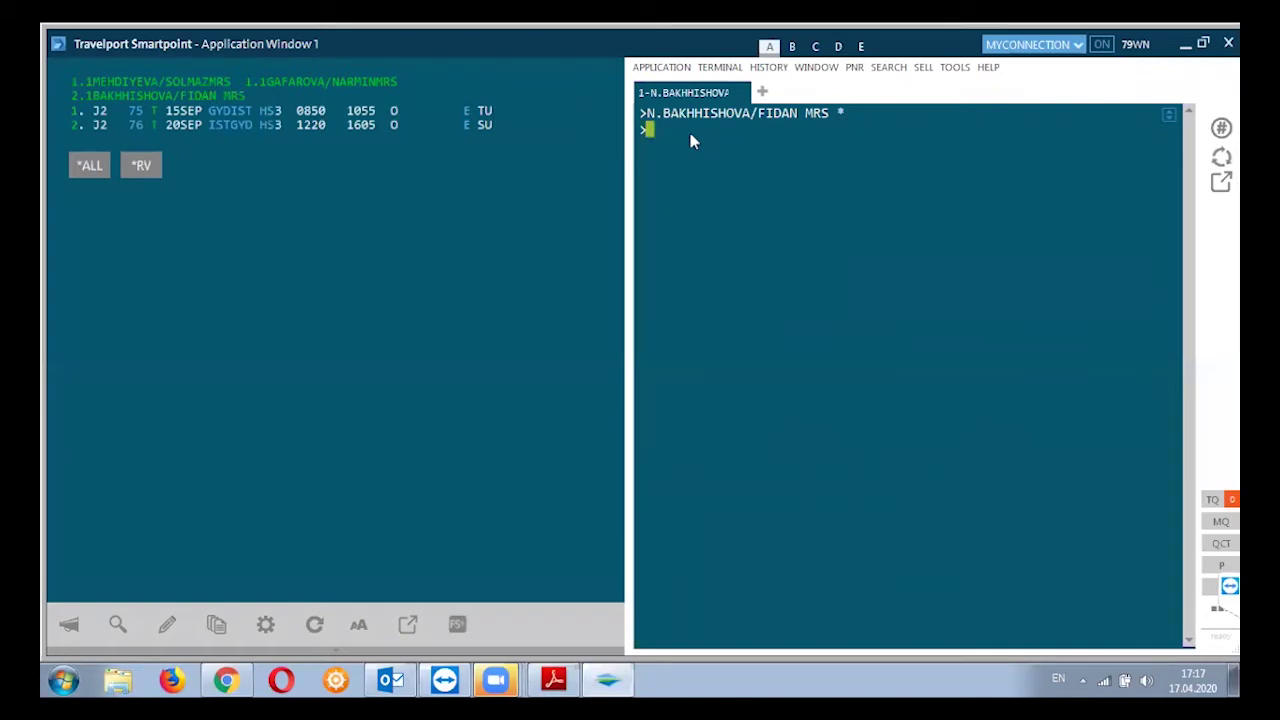
# Add the agency's Baku phone number for TRAVELPORT AZERBAIJAN with a P.BAKT* entry
pyautogui.write('P')
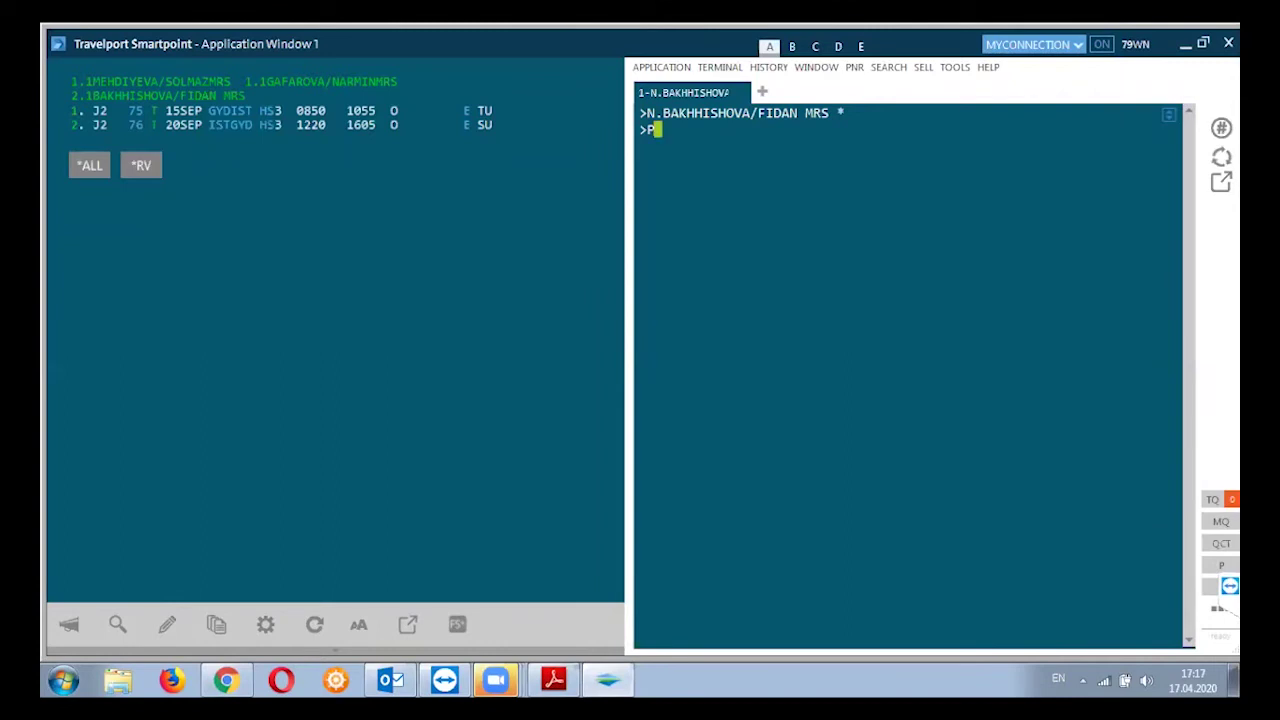
pyautogui.write('.BAKT')
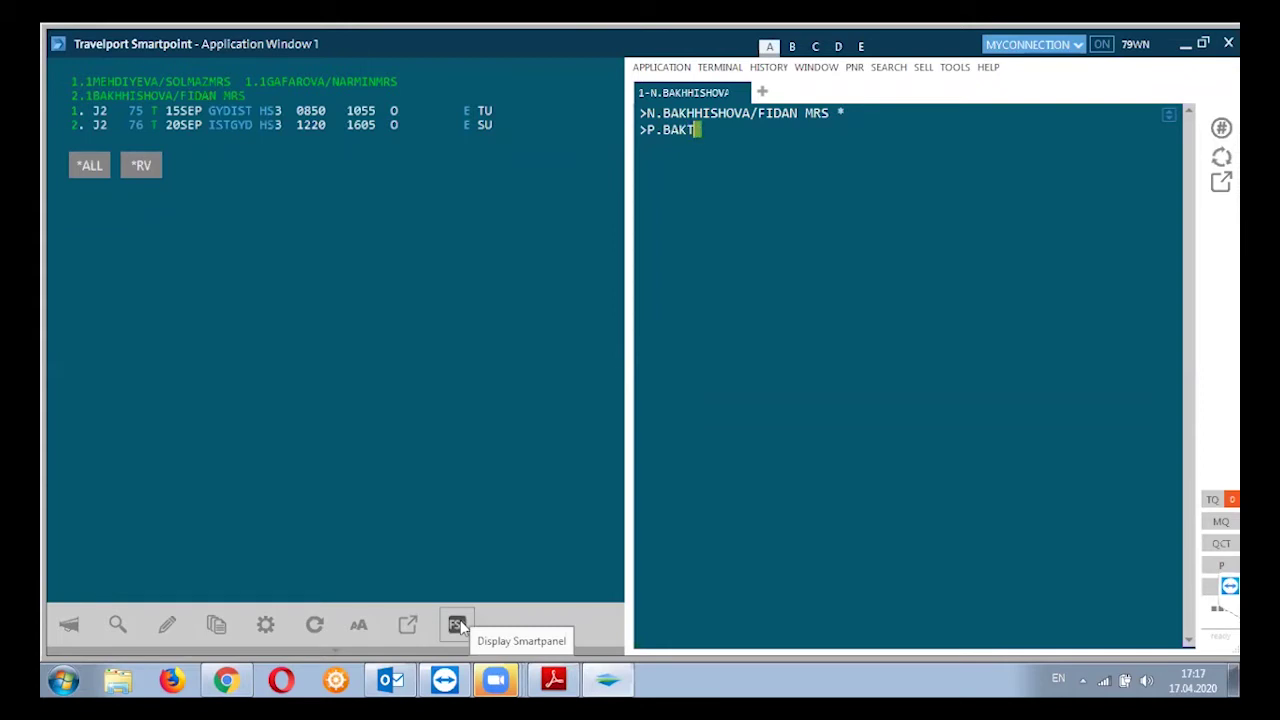
pyautogui.write('*9')
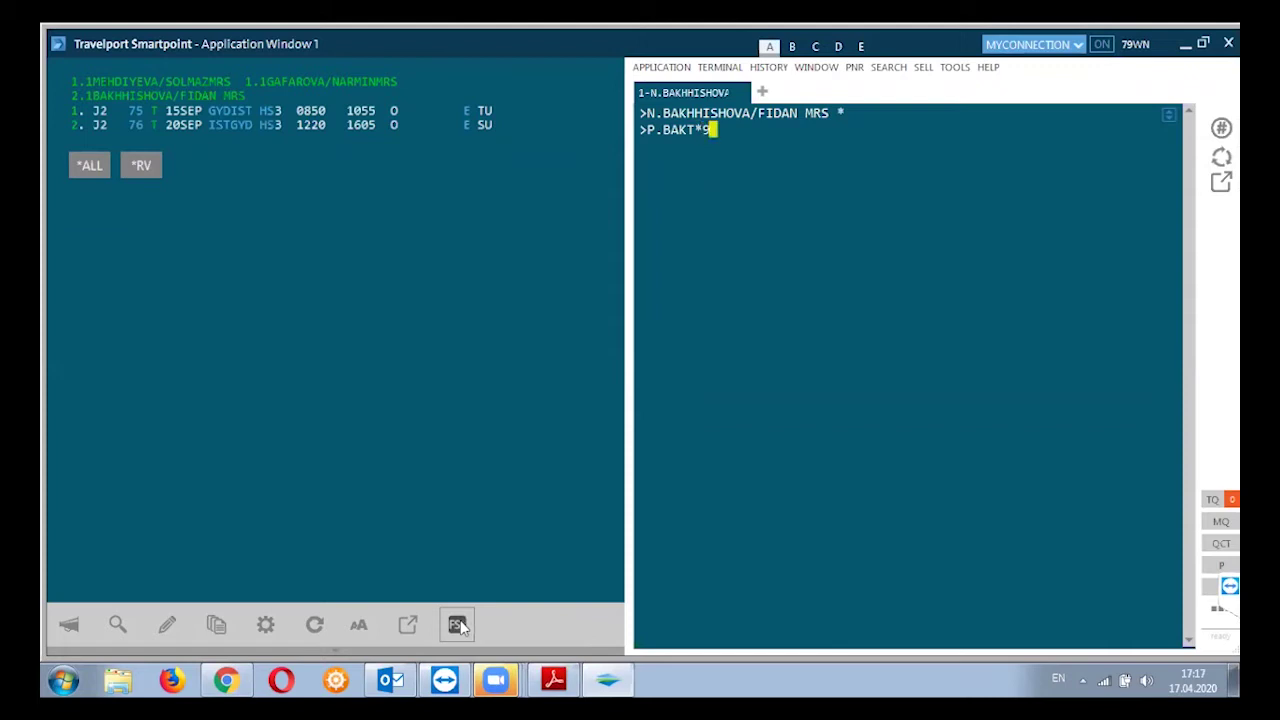
pyautogui.write('94')
pyautogui.press('BackSpace')
pyautogui.press('BackSpace')
pyautogui.press('BackSpace')
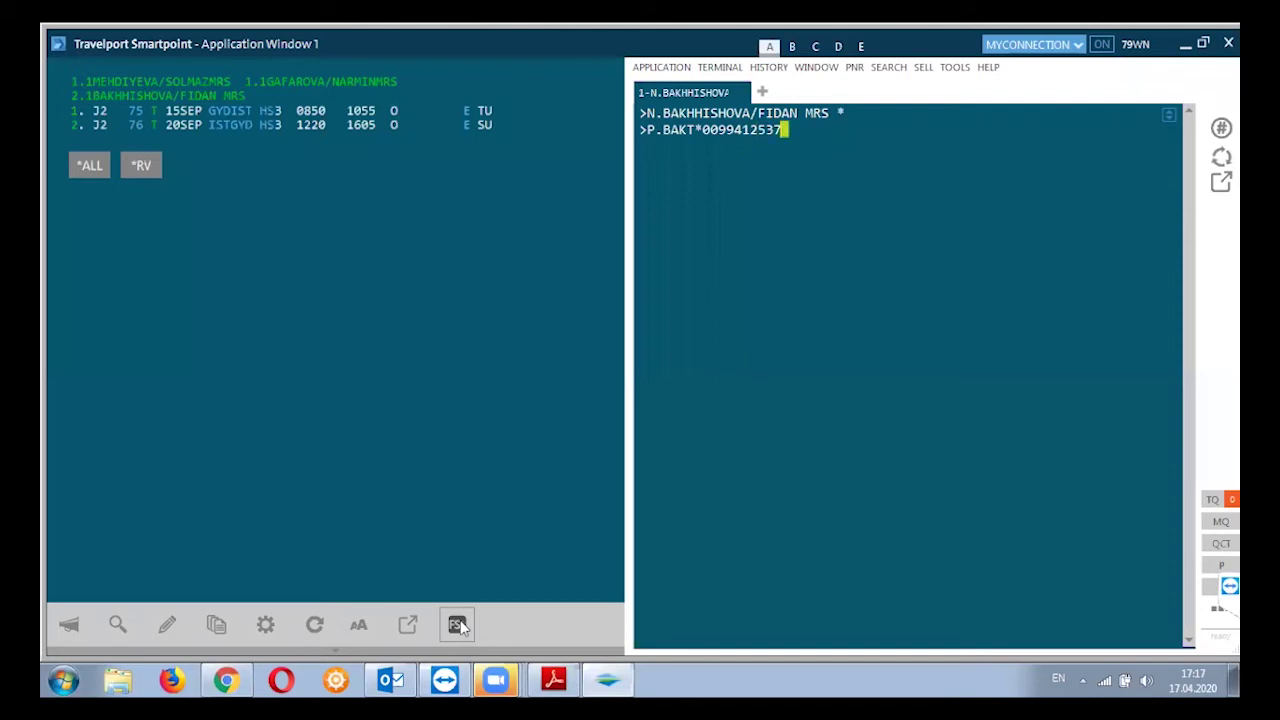
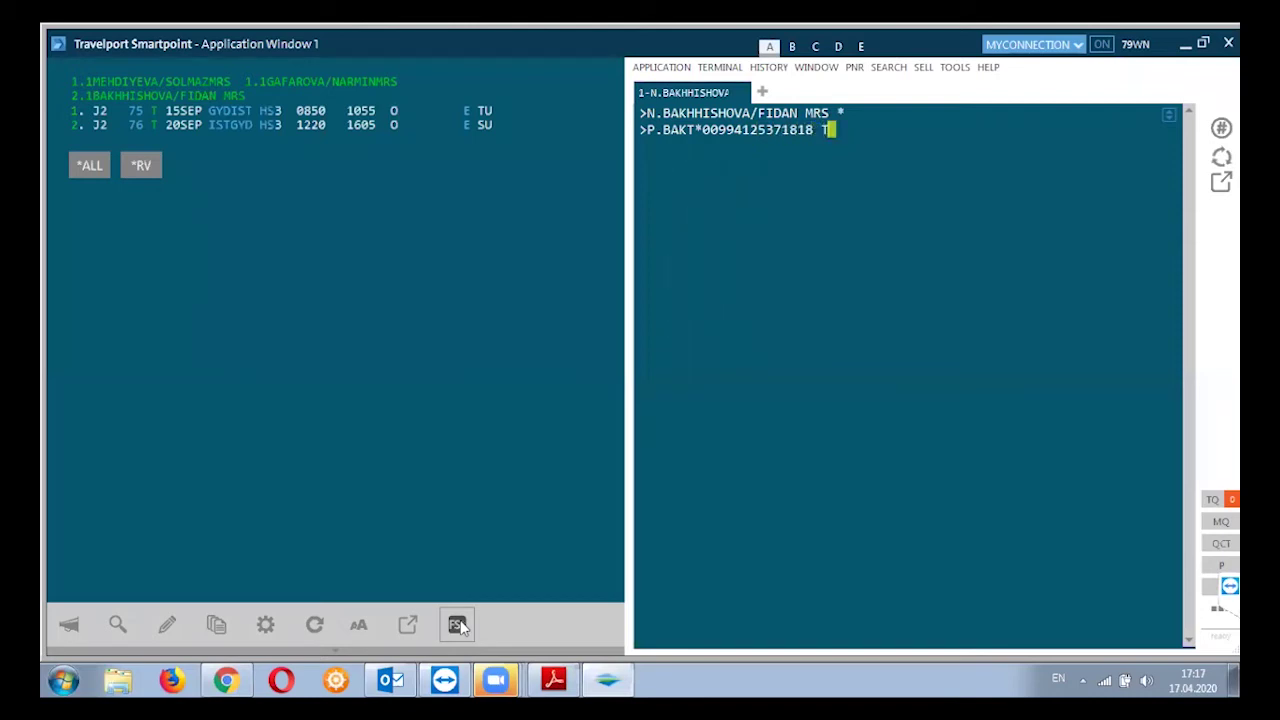
pyautogui.write('RAVELPORT AZ')
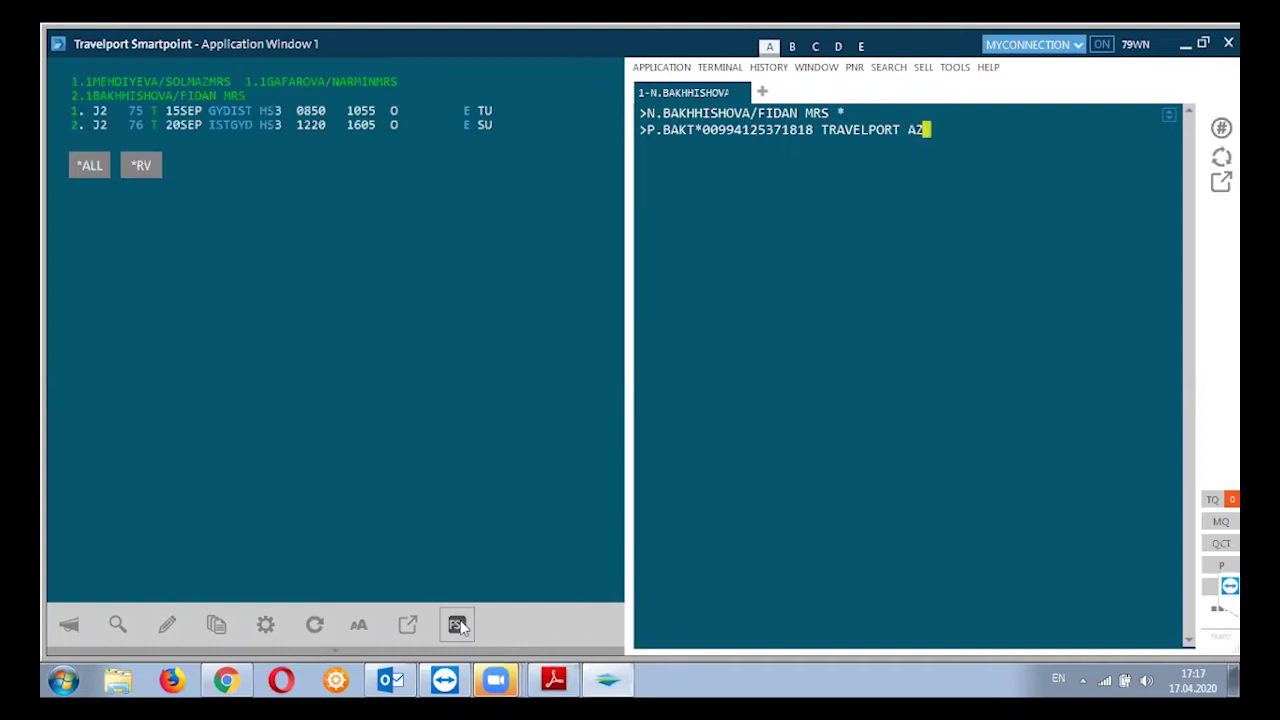
pyautogui.write('ERBAIJAN')
pyautogui.press('Return')
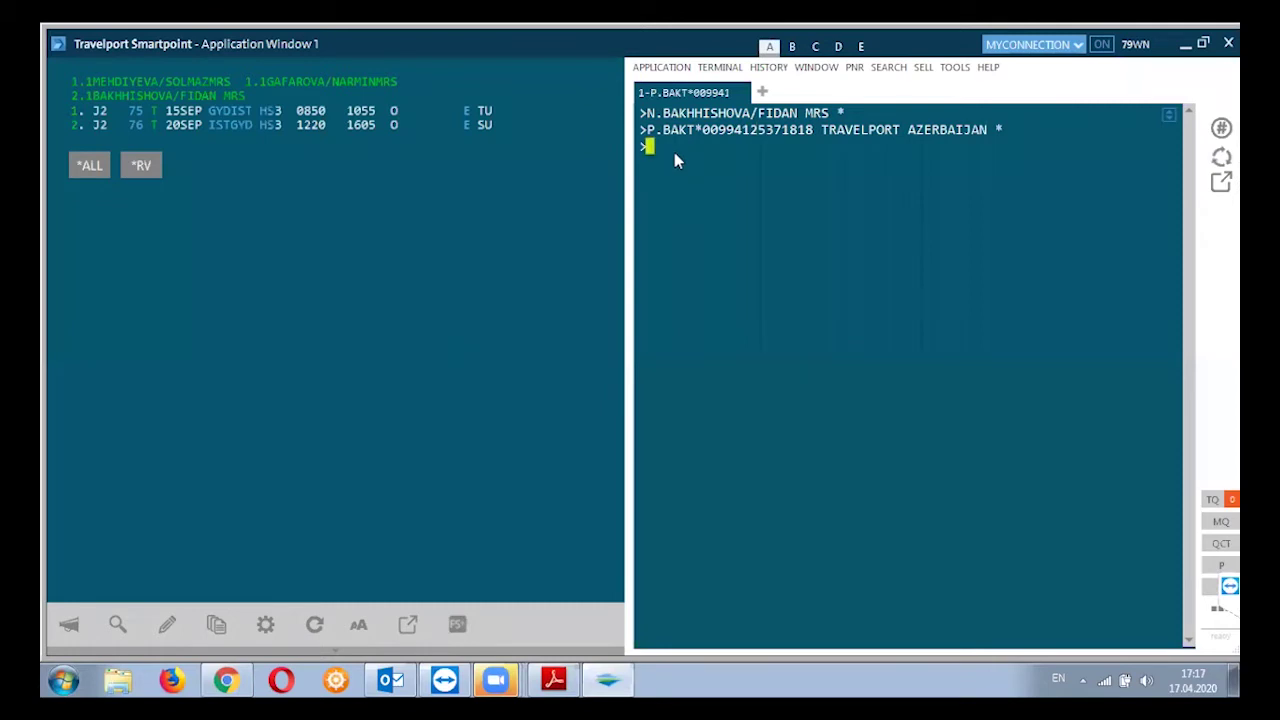
pyautogui.write('T.TAU/10S')
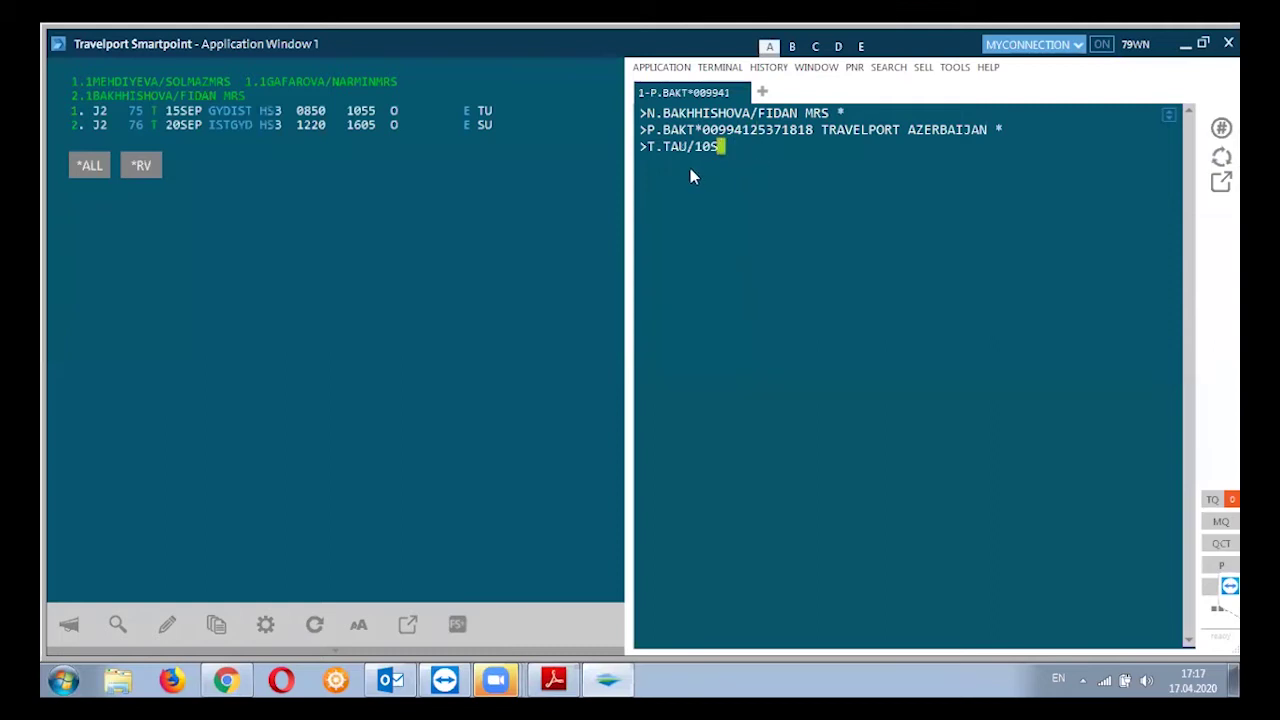
# Submit the ticketing time limit T.TAU/10SEP, resending it once
pyautogui.write('EP')
pyautogui.press('Return')
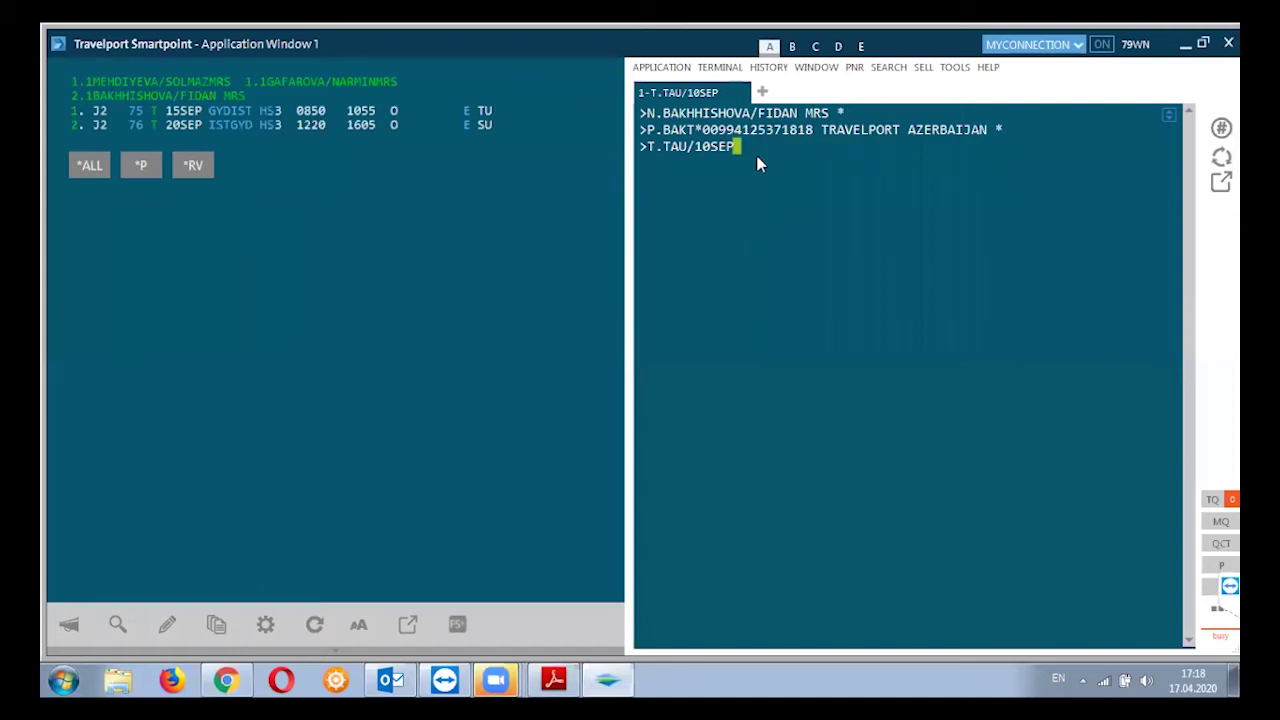
pyautogui.press('Return')
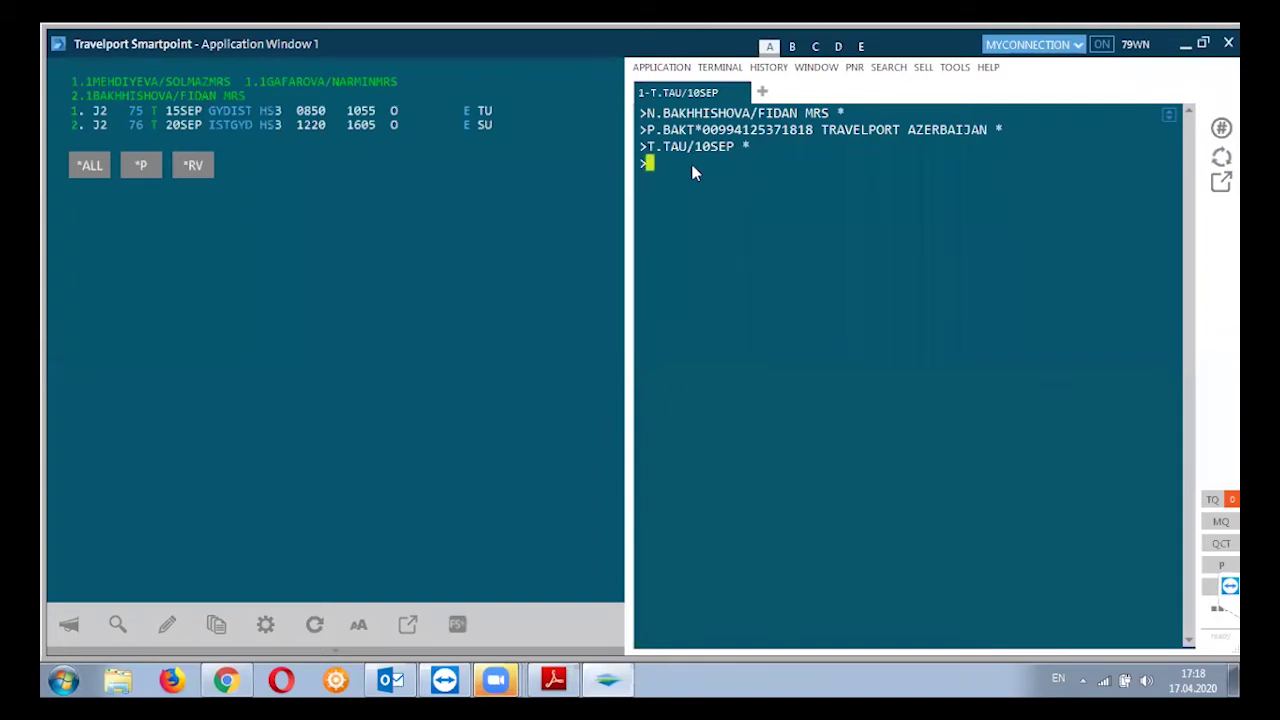
pyautogui.write('R.')
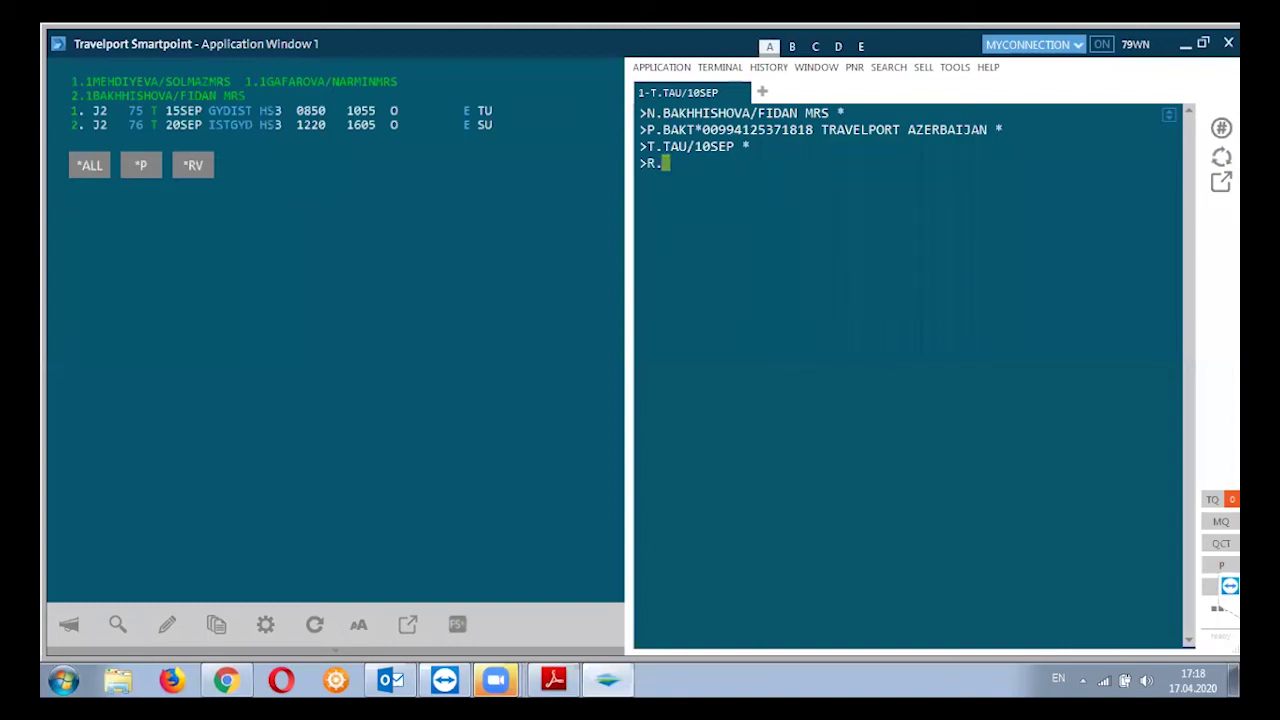
# Record the requester's name in the received-from field with an R. entry
pyautogui.write('SOLMAZ')
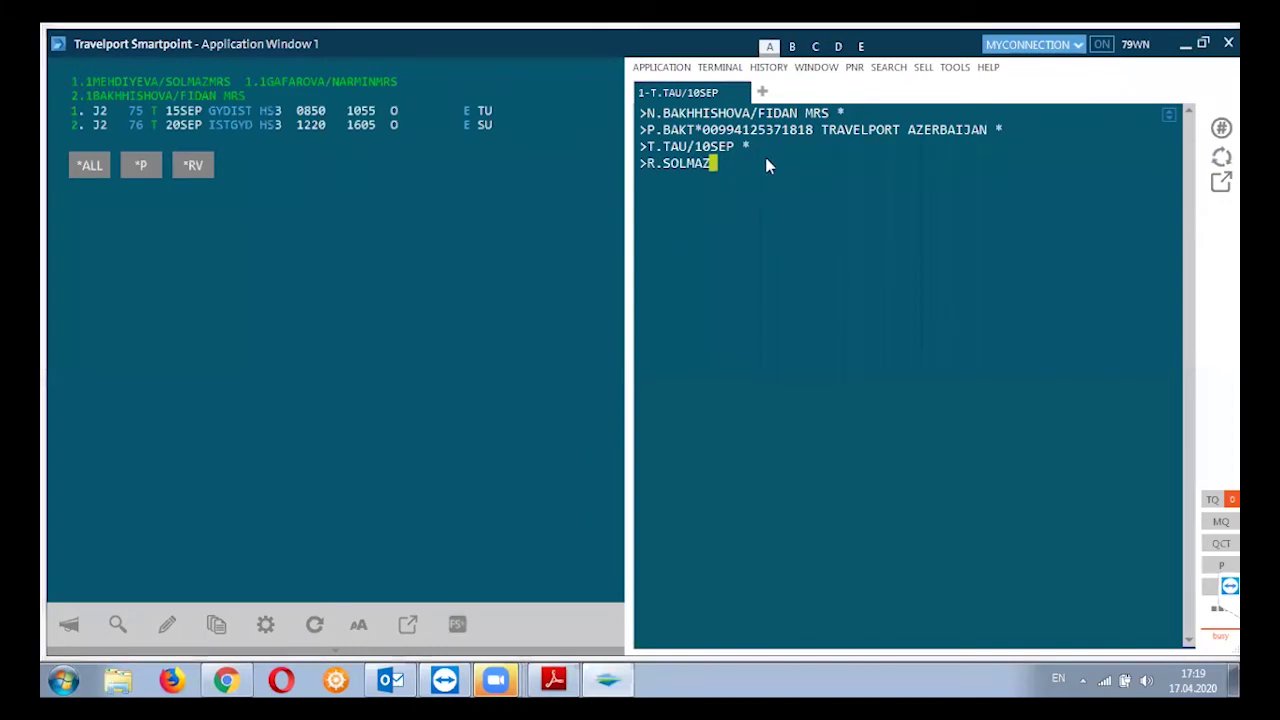
pyautogui.press('Return')
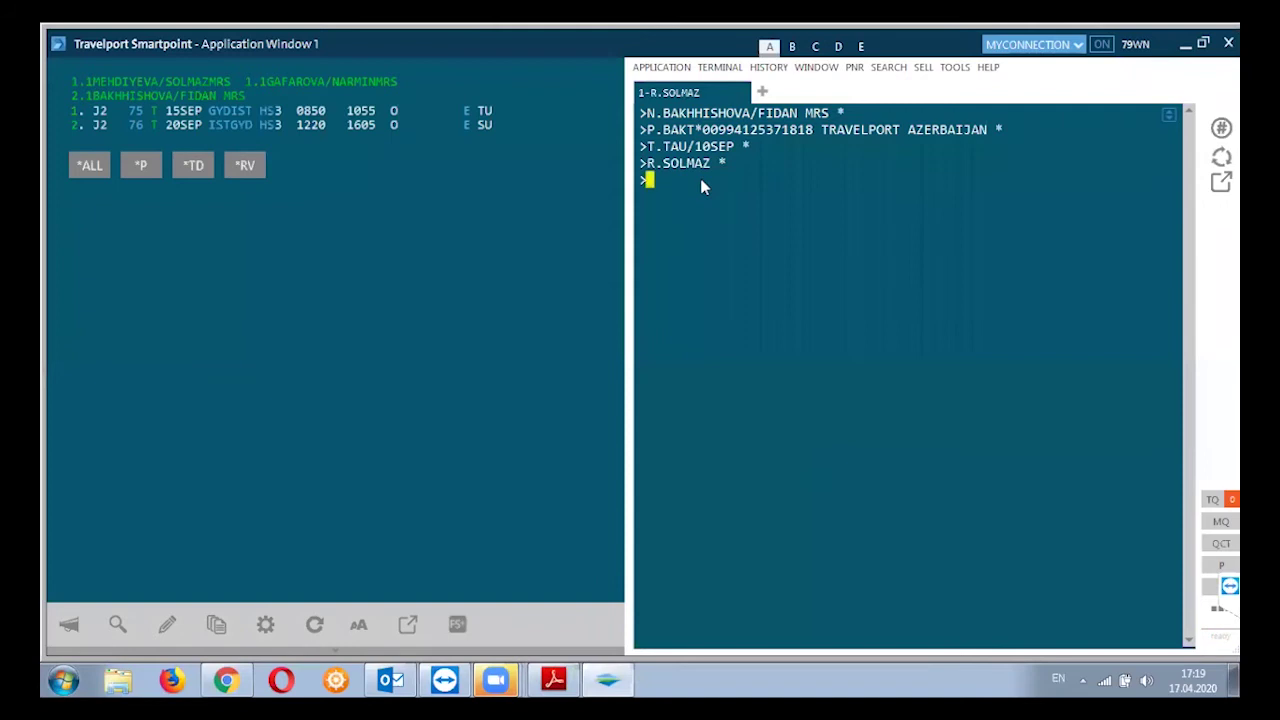
pyautogui.write('R.S')
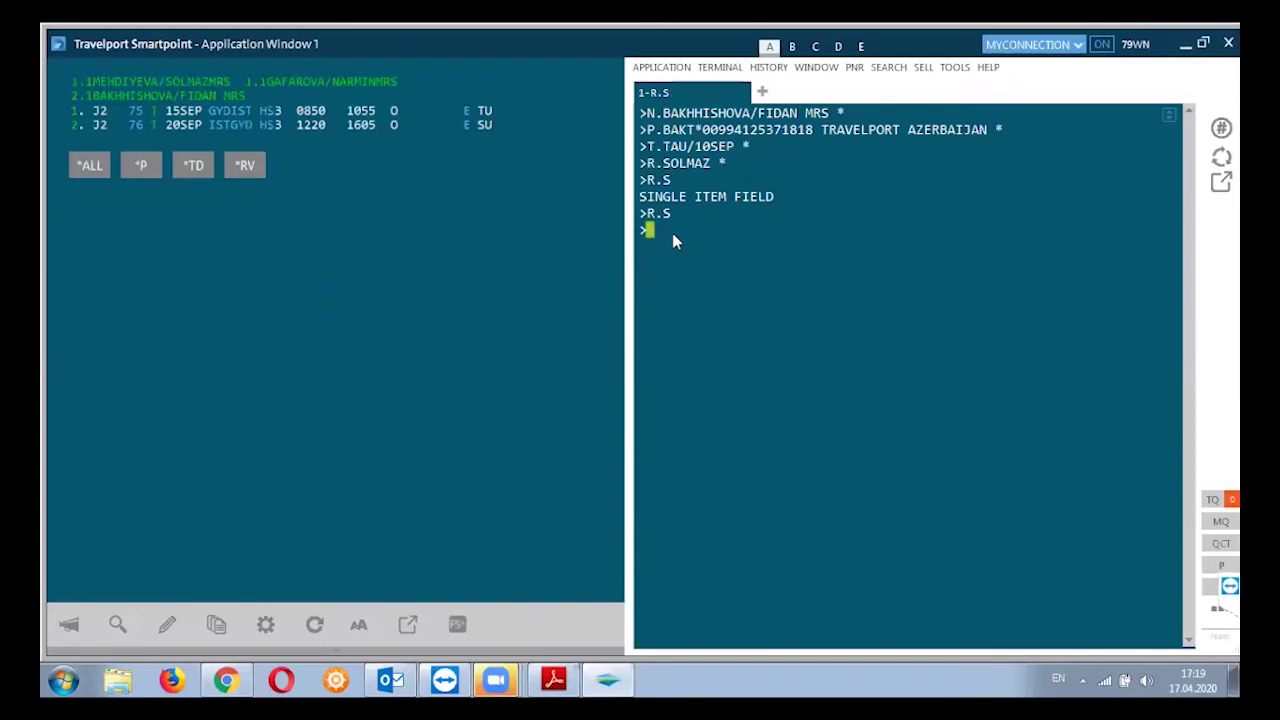
# Replace the ER entry with I to discard the unsaved booking, then clear the terminal screen
pyautogui.write('ER')
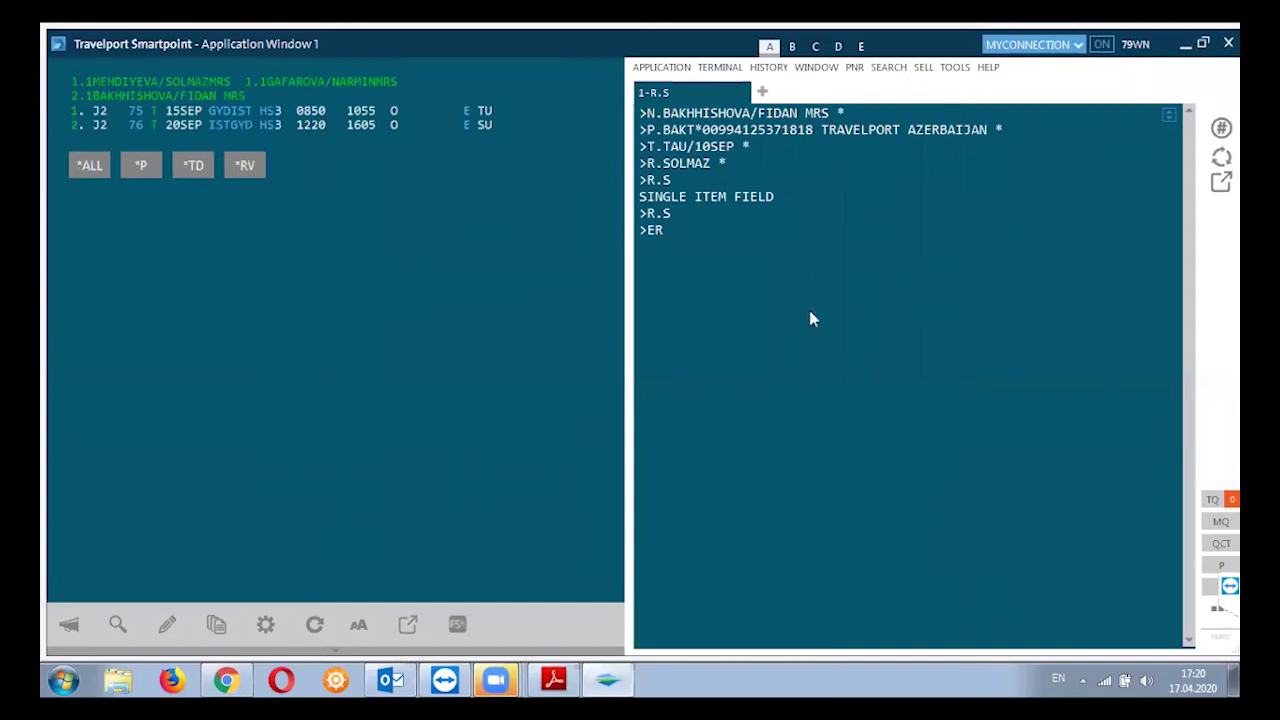
pyautogui.click(686, 232)
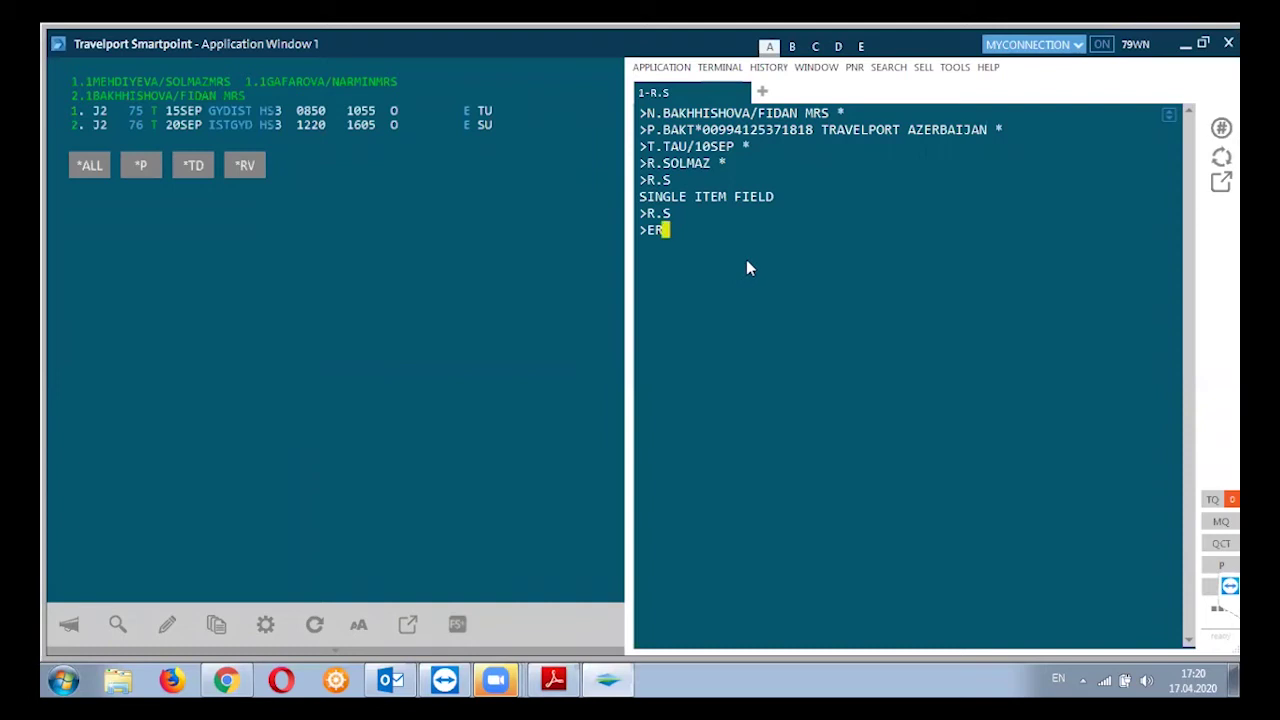
pyautogui.press('BackSpace')
pyautogui.press('BackSpace')
pyautogui.write('I')
pyautogui.press('Return')
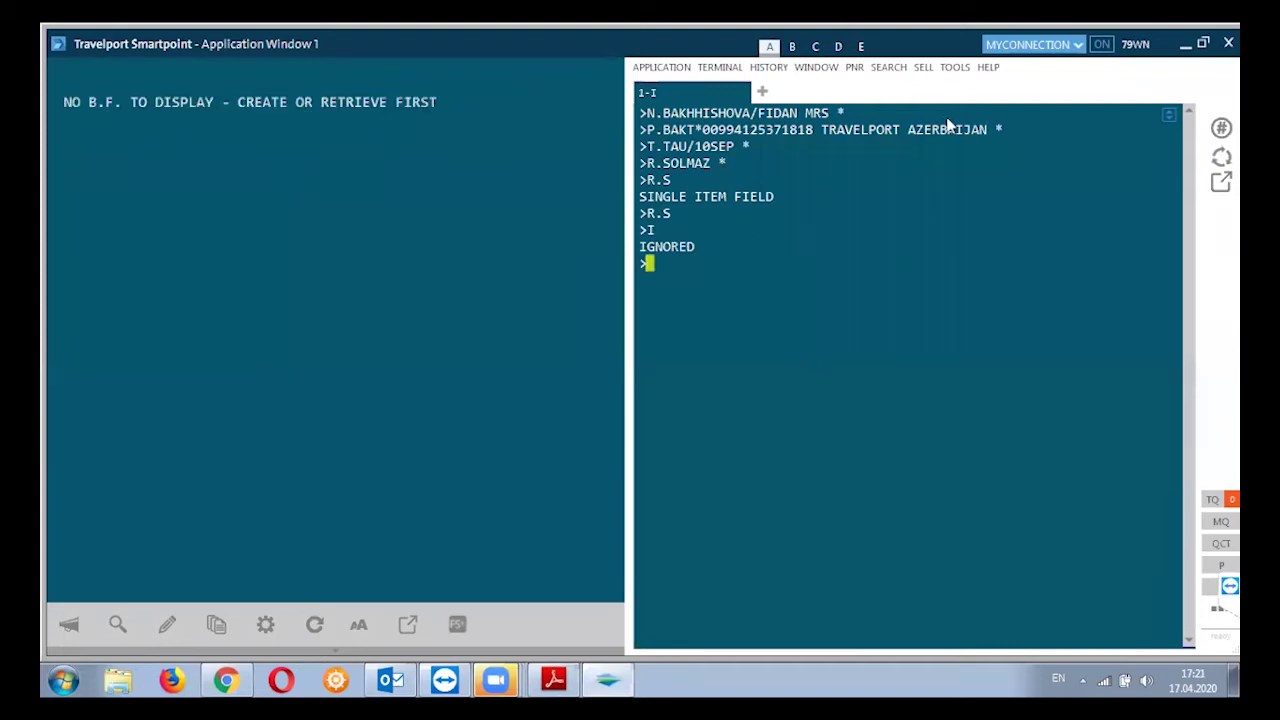
pyautogui.press('Pause')
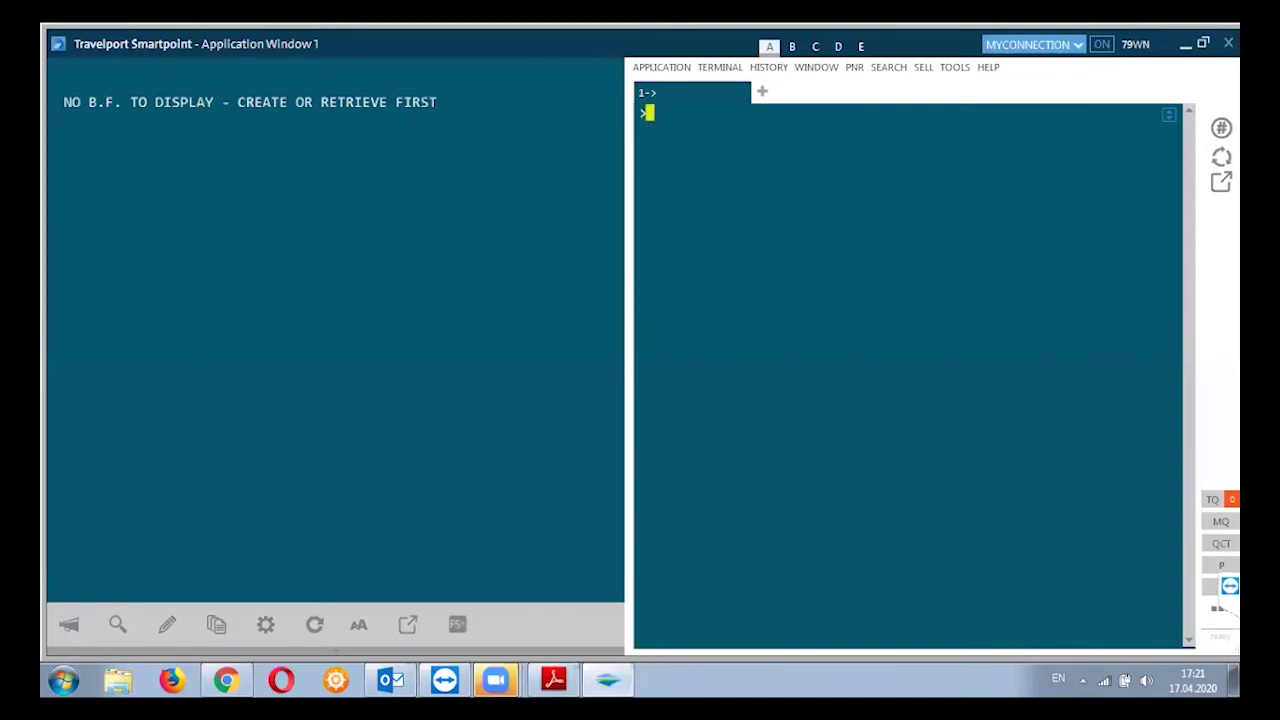
# Close Smartpoint with Alt+F4, confirm with Yes, and close the Galileo Desktop booking window
pyautogui.hotkey('alt', 'F4')
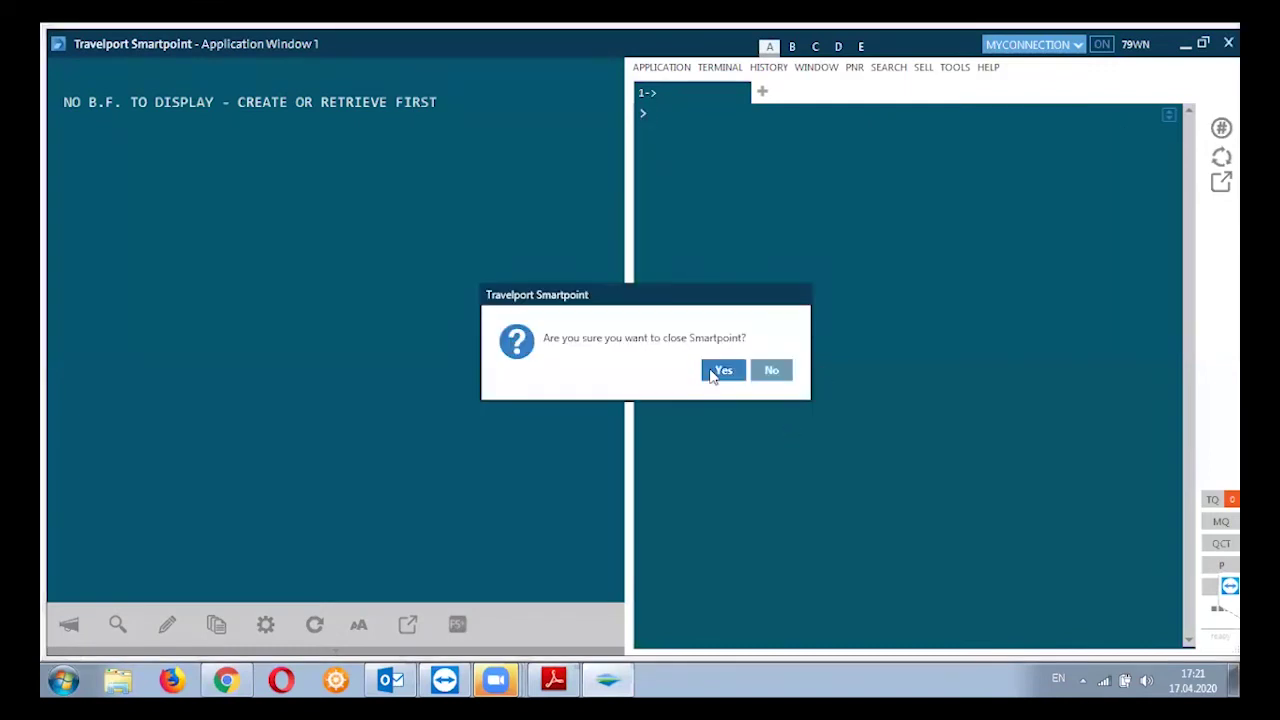
pyautogui.click(720, 372)
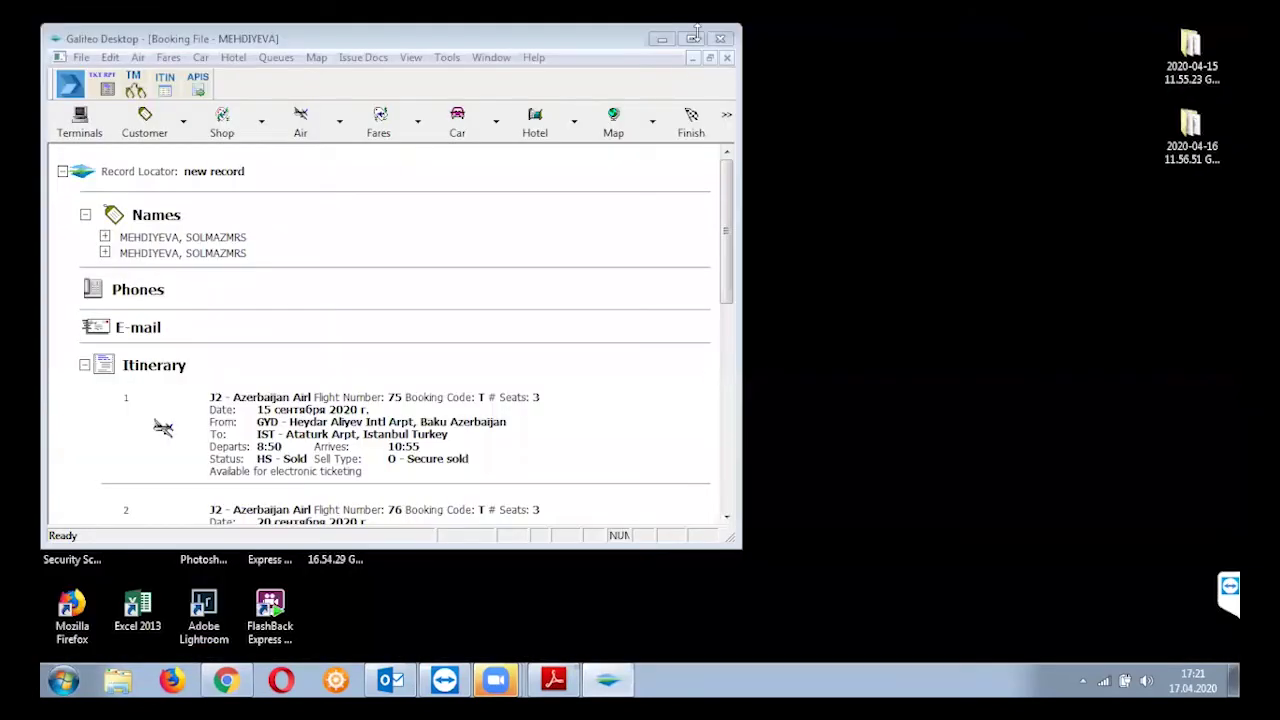
pyautogui.click(724, 39)
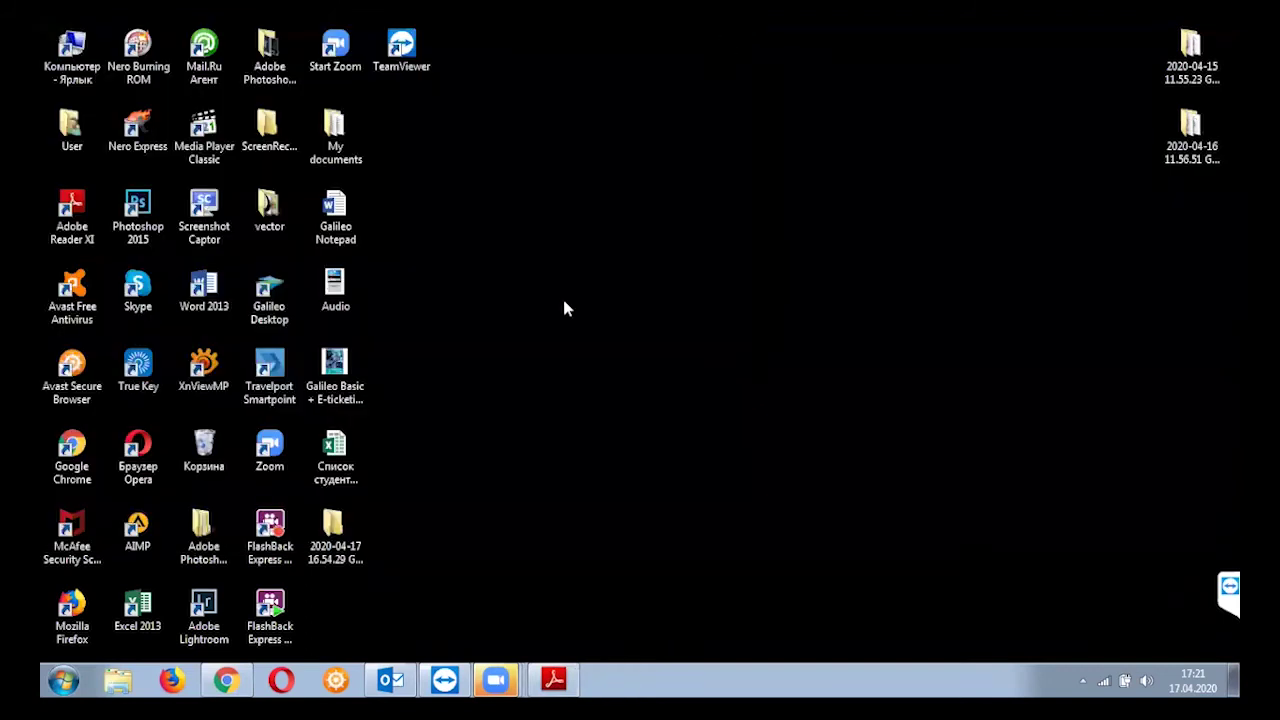
pyautogui.rightClick(564, 304)
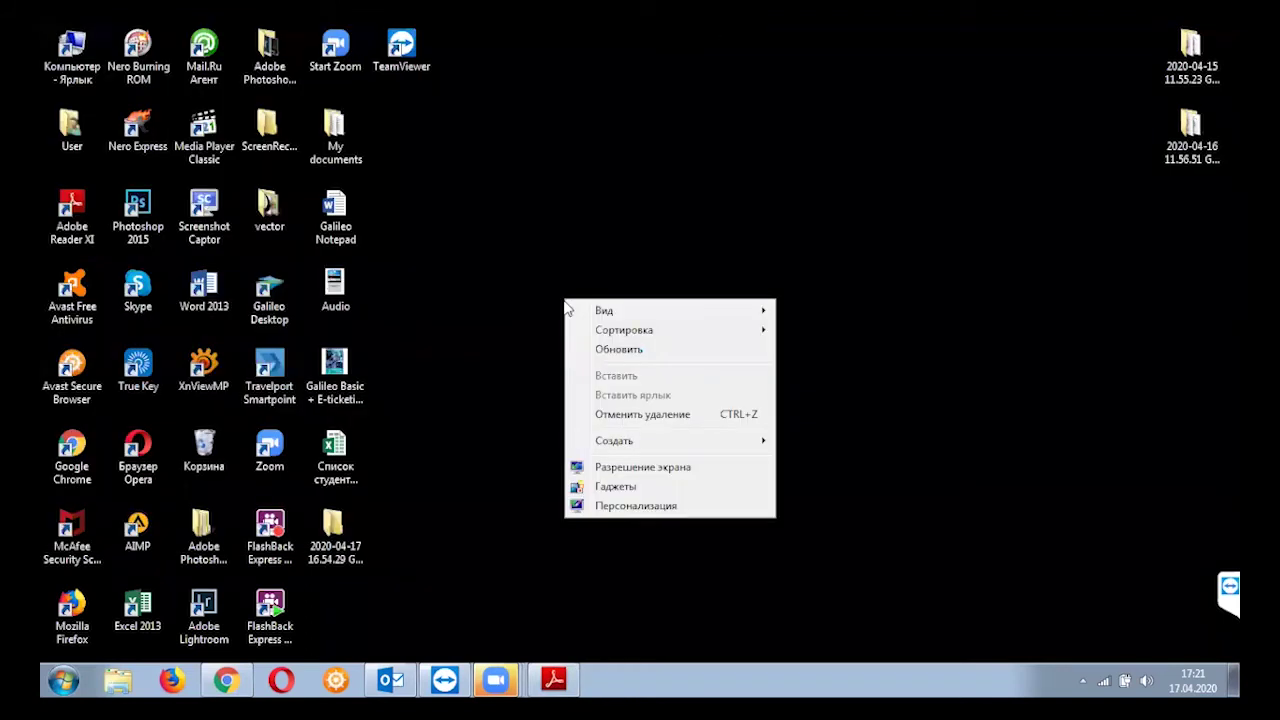
pyautogui.click(640, 350)
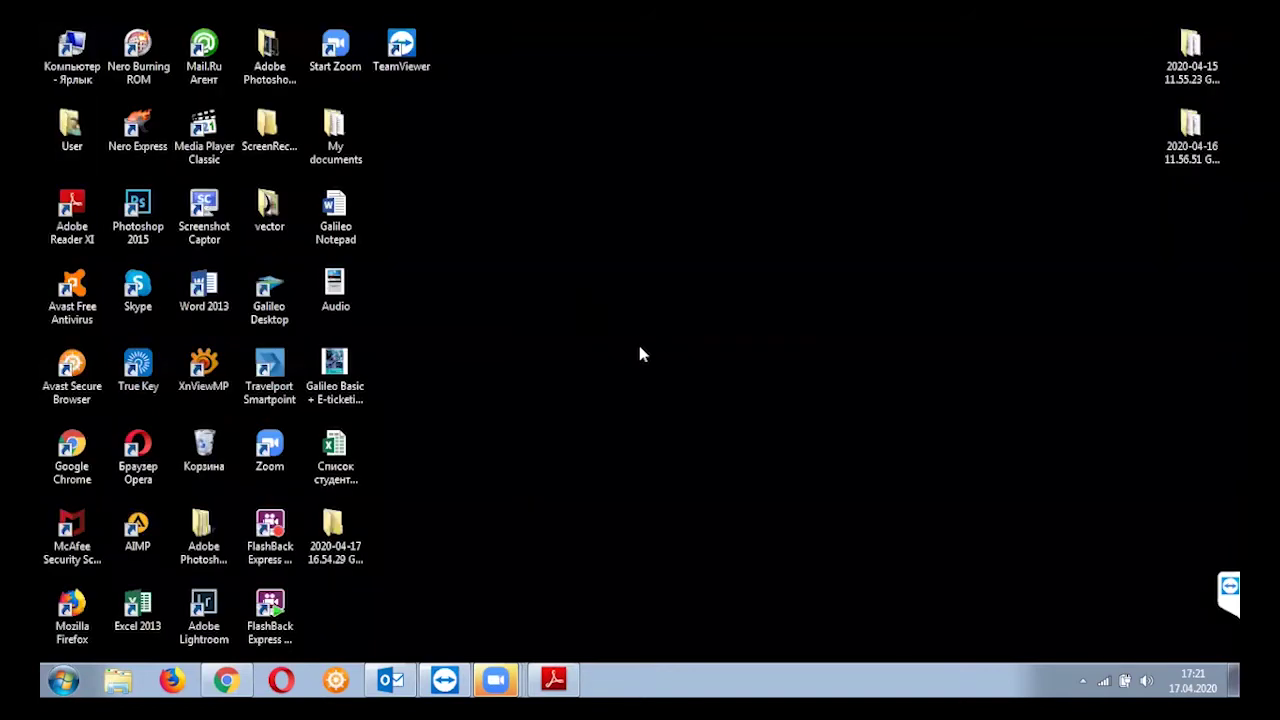
pyautogui.rightClick(574, 247)
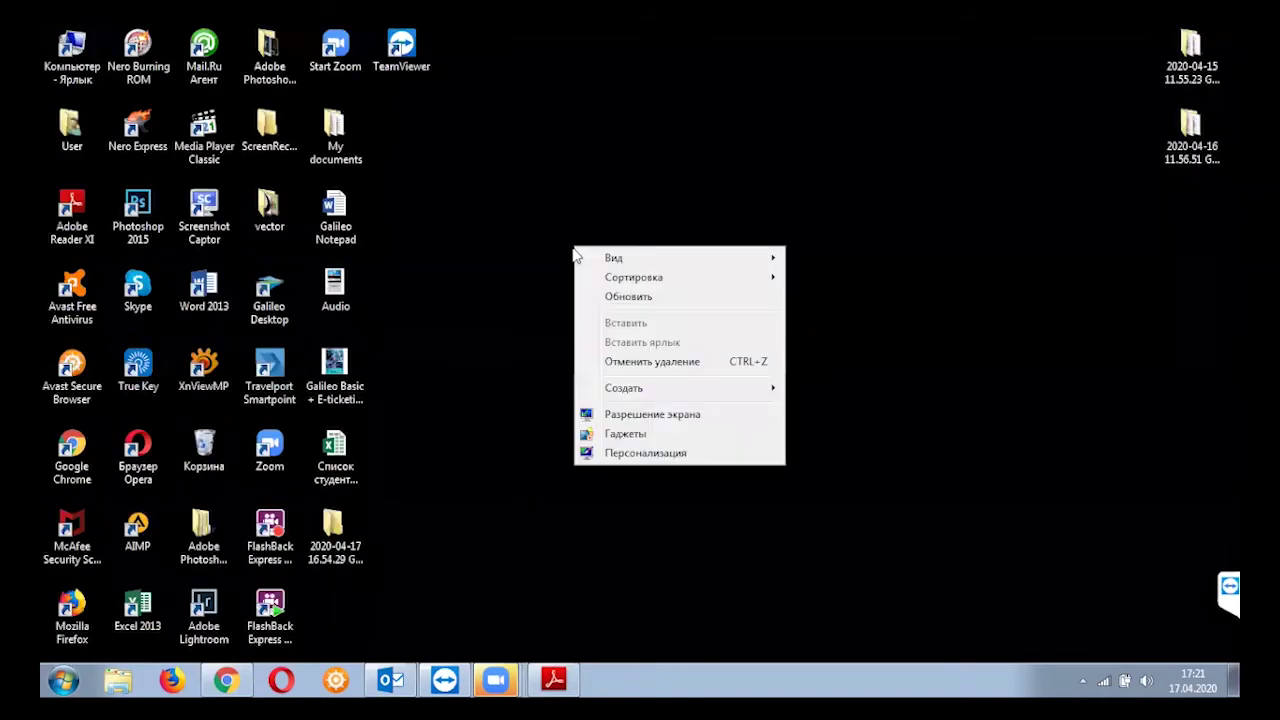
pyautogui.click(679, 302)
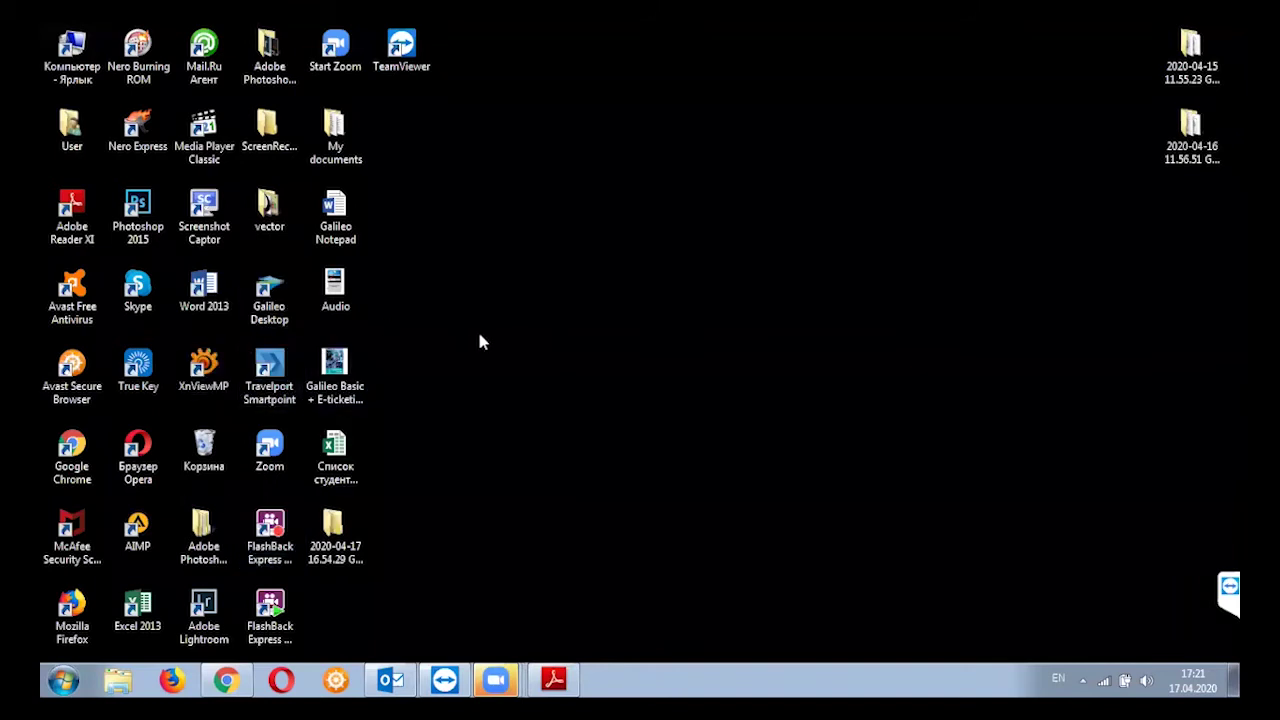
# Launch Galileo Desktop from its shortcut and bring up the Zoom meeting controls while it loads
pyautogui.doubleClick(269, 293)
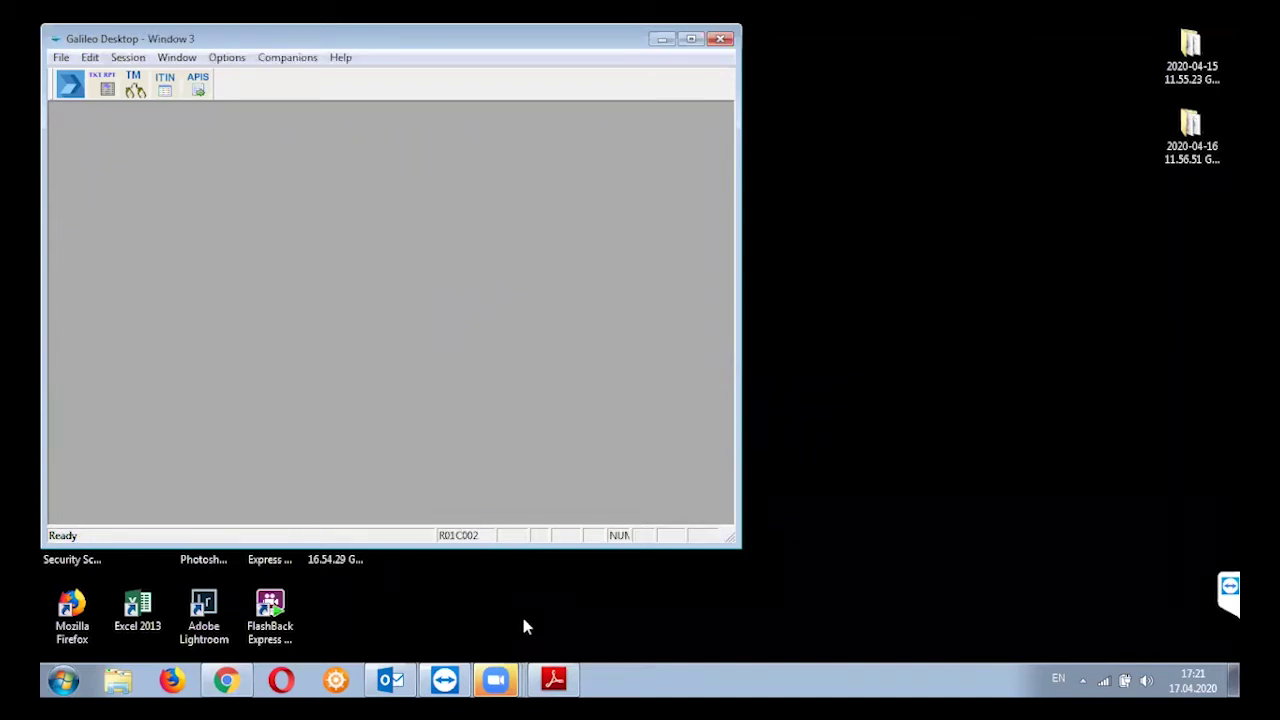
pyautogui.click(496, 680)
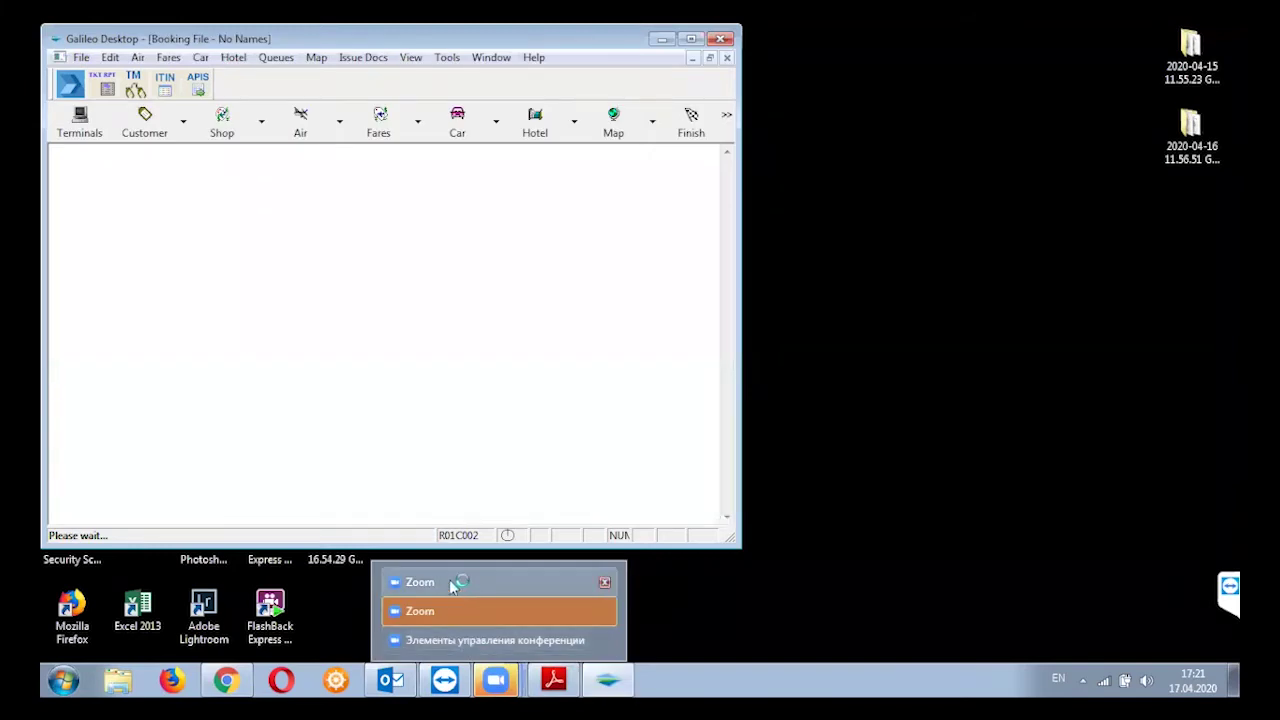
pyautogui.click(445, 640)
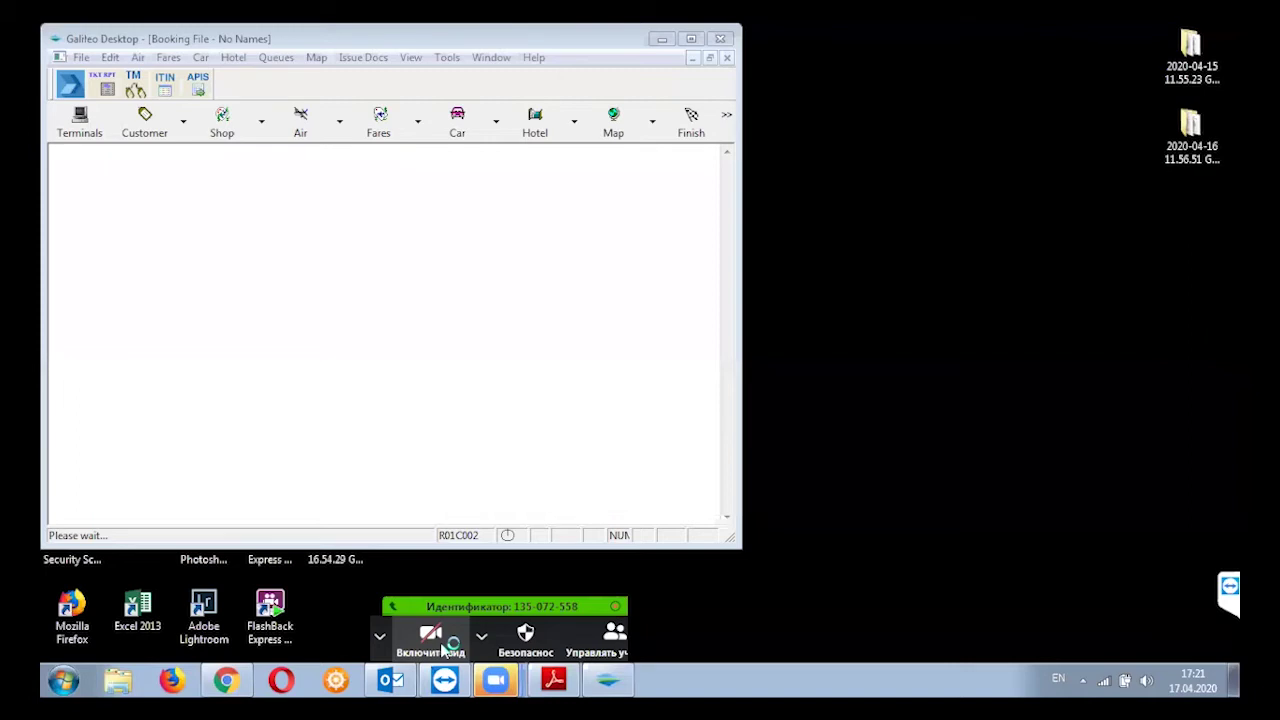
pyautogui.click(465, 612)
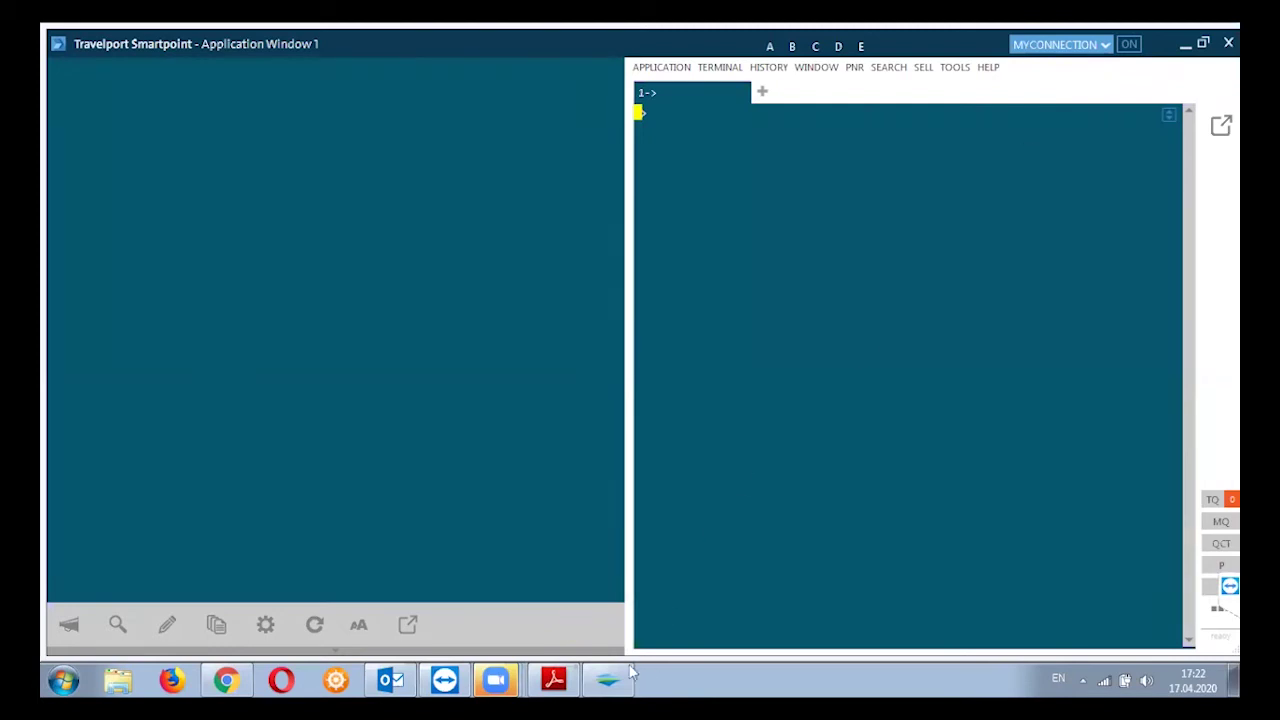
# Switch to the Zoom meeting window from the taskbar while Smartpoint finishes signing in
pyautogui.moveTo(495, 680)
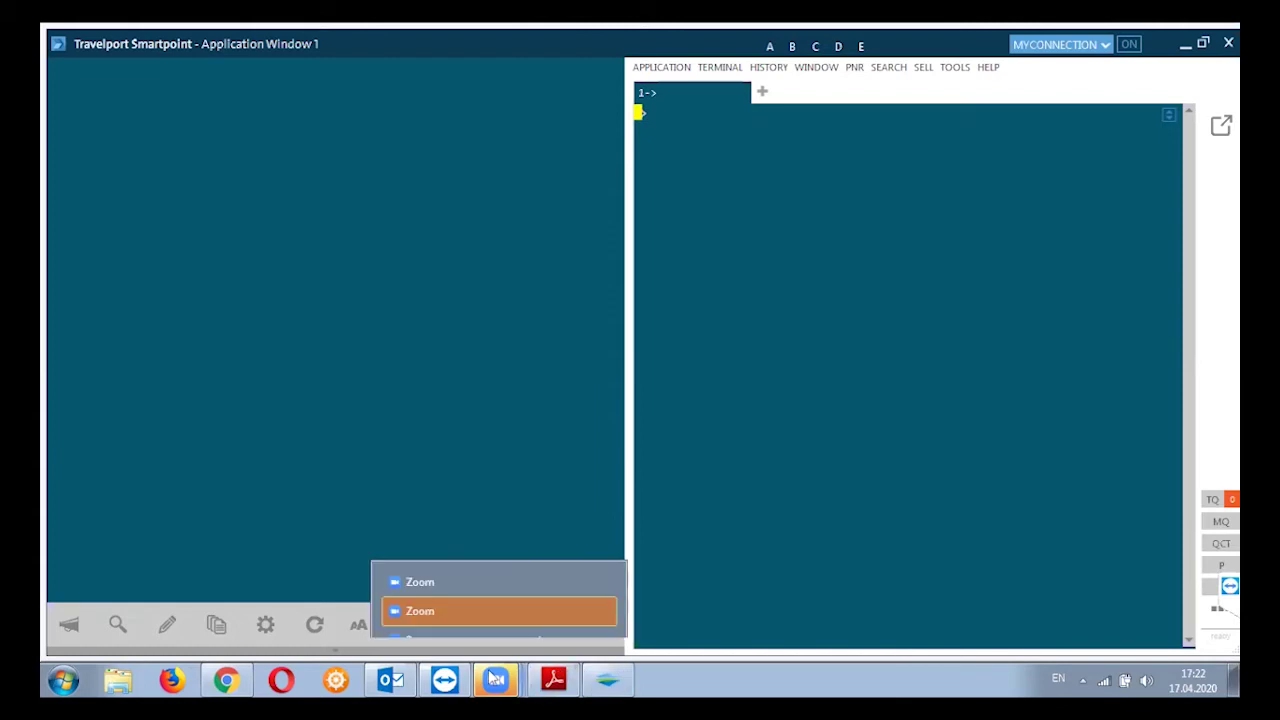
pyautogui.click(458, 614)
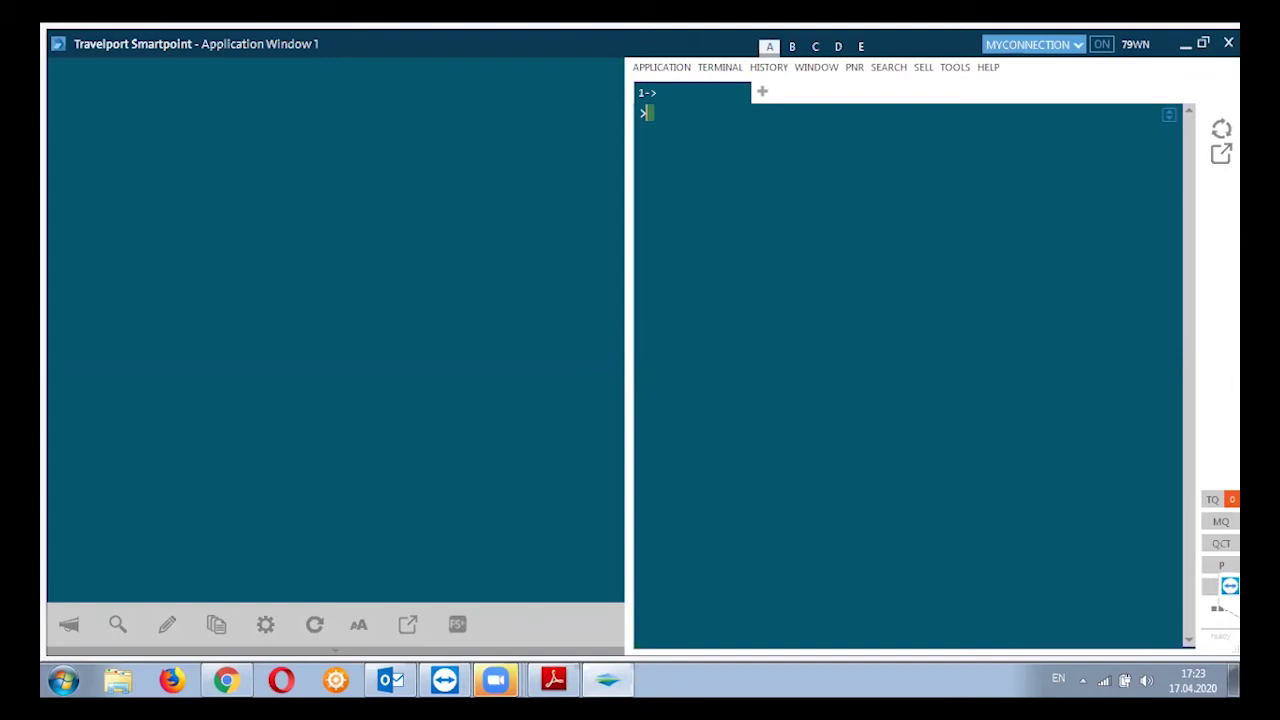
# End the Galileo Desktop task in Task Manager (Снять задачу), then close Task Manager
pyautogui.rightClick(945, 670)
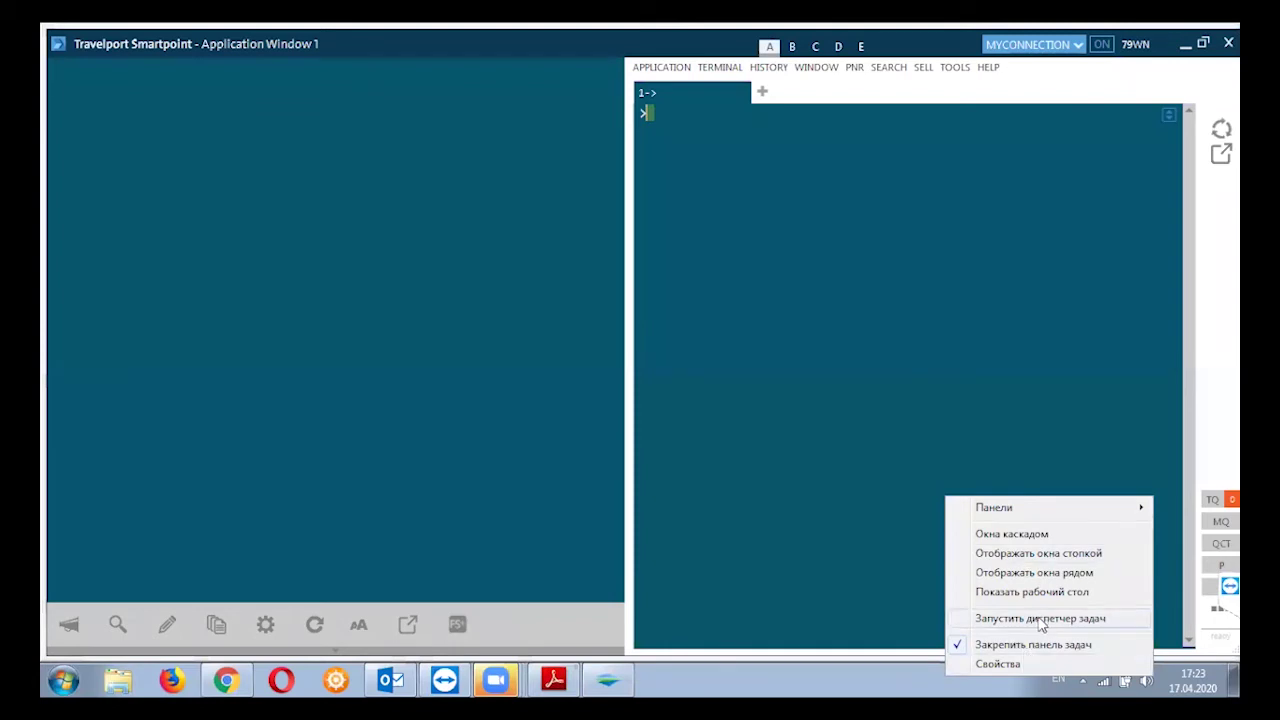
pyautogui.click(1040, 619)
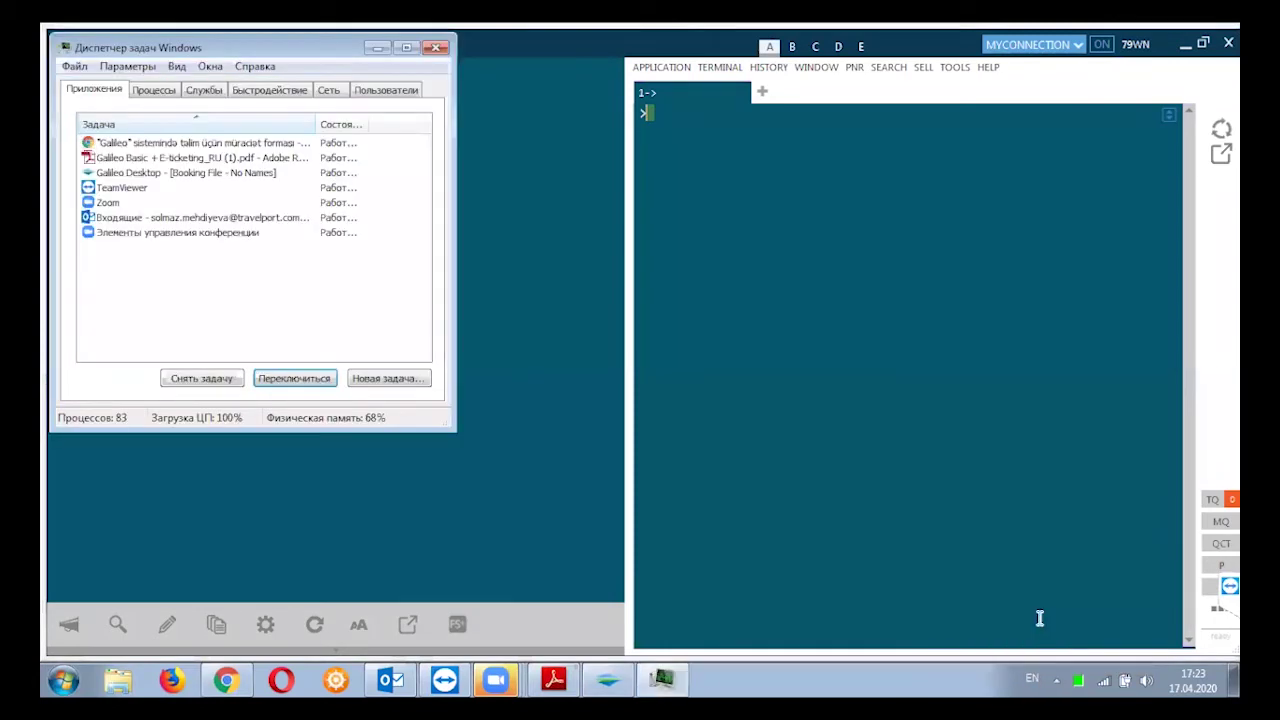
pyautogui.click(138, 174)
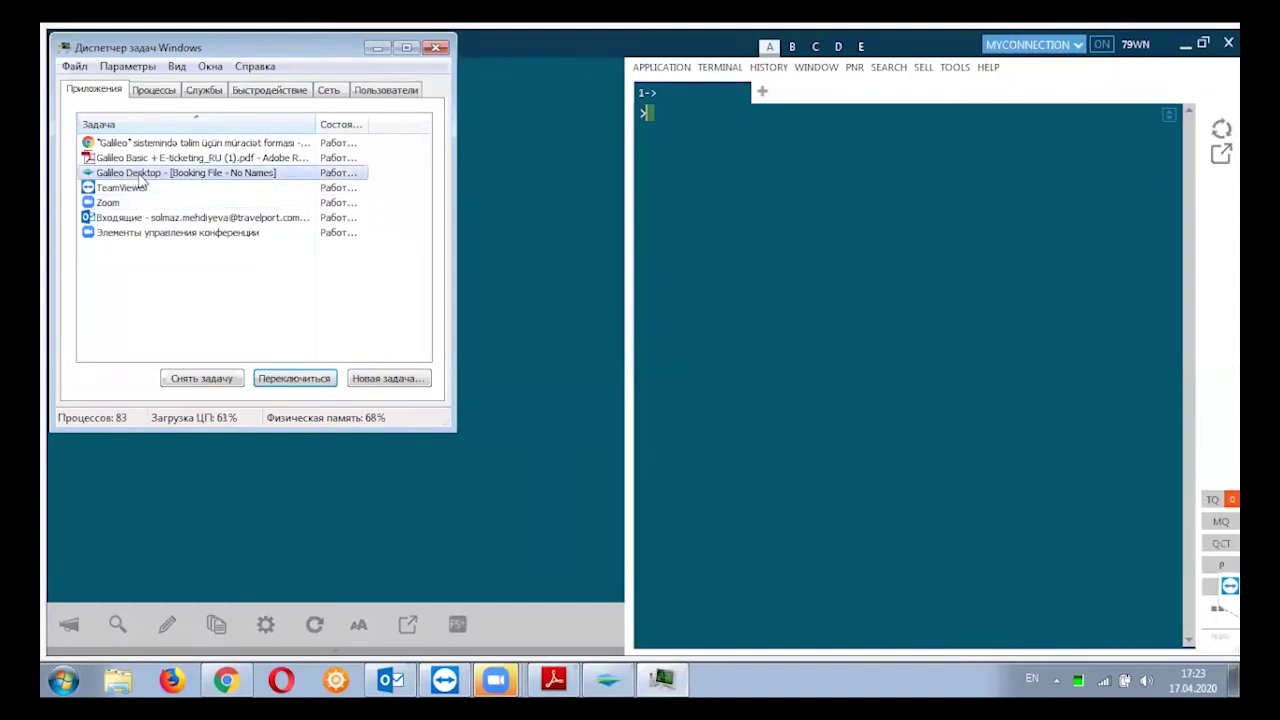
pyautogui.click(203, 378)
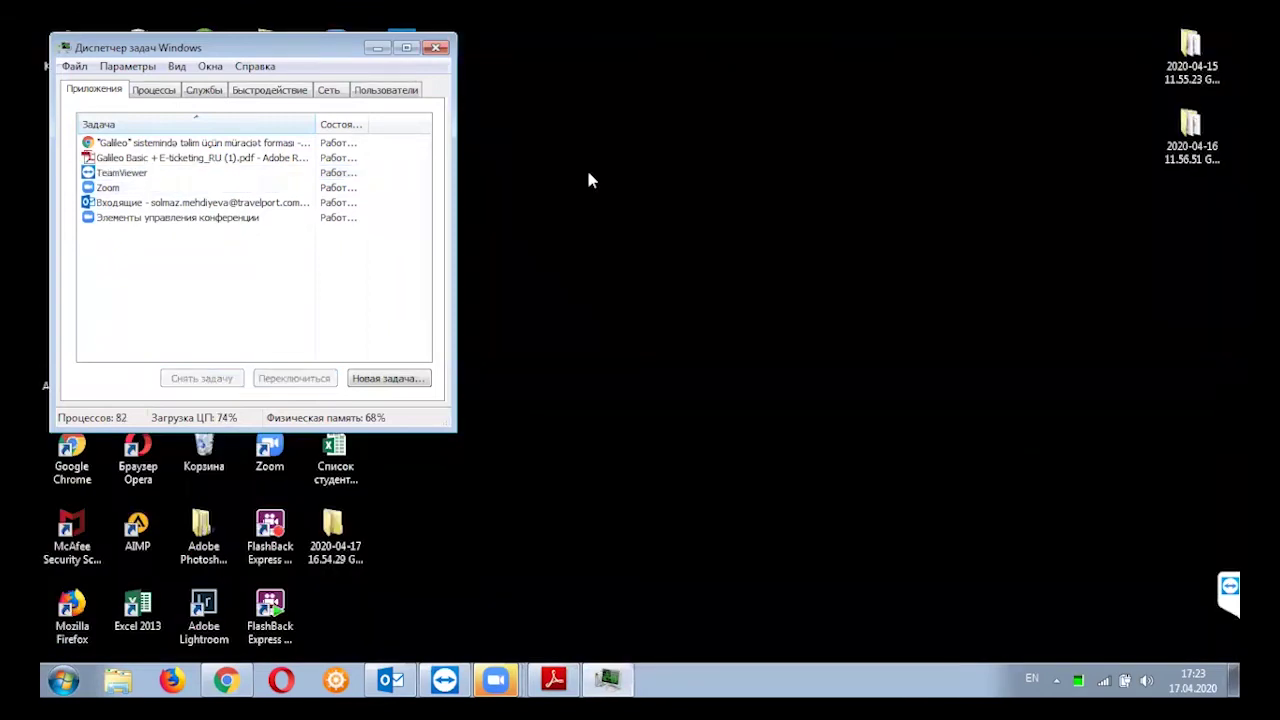
pyautogui.click(436, 50)
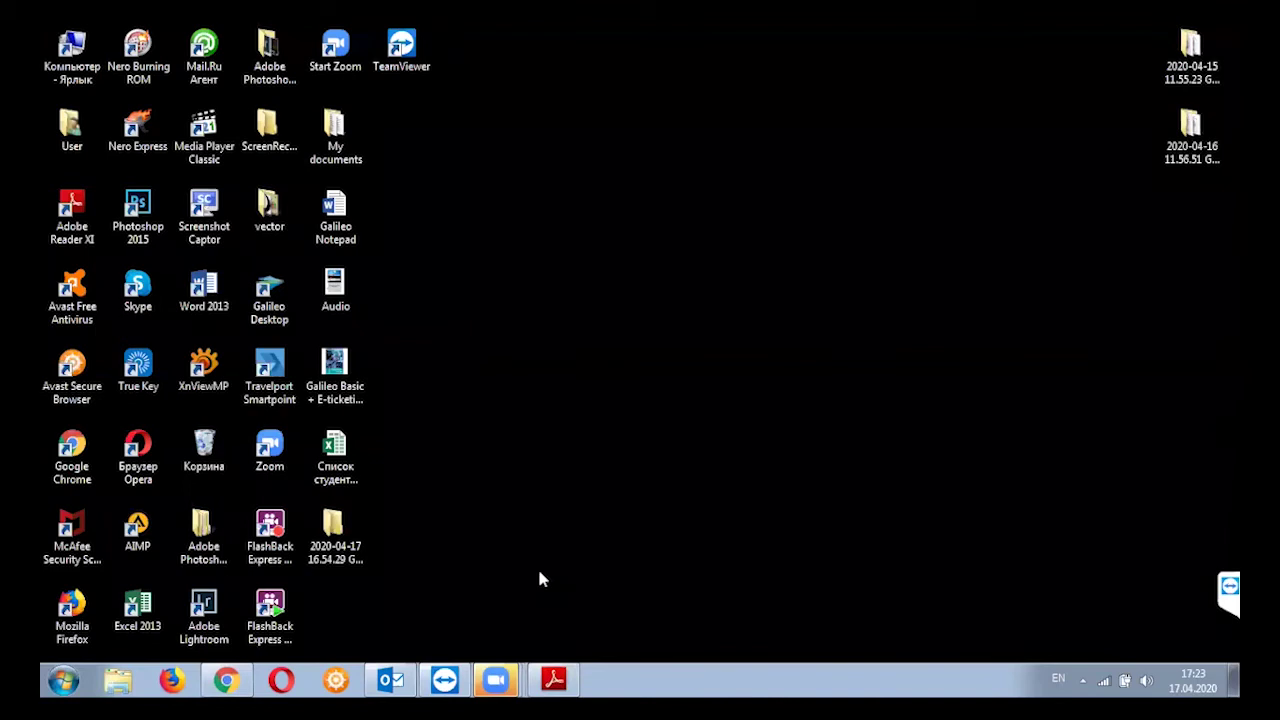
pyautogui.click(503, 679)
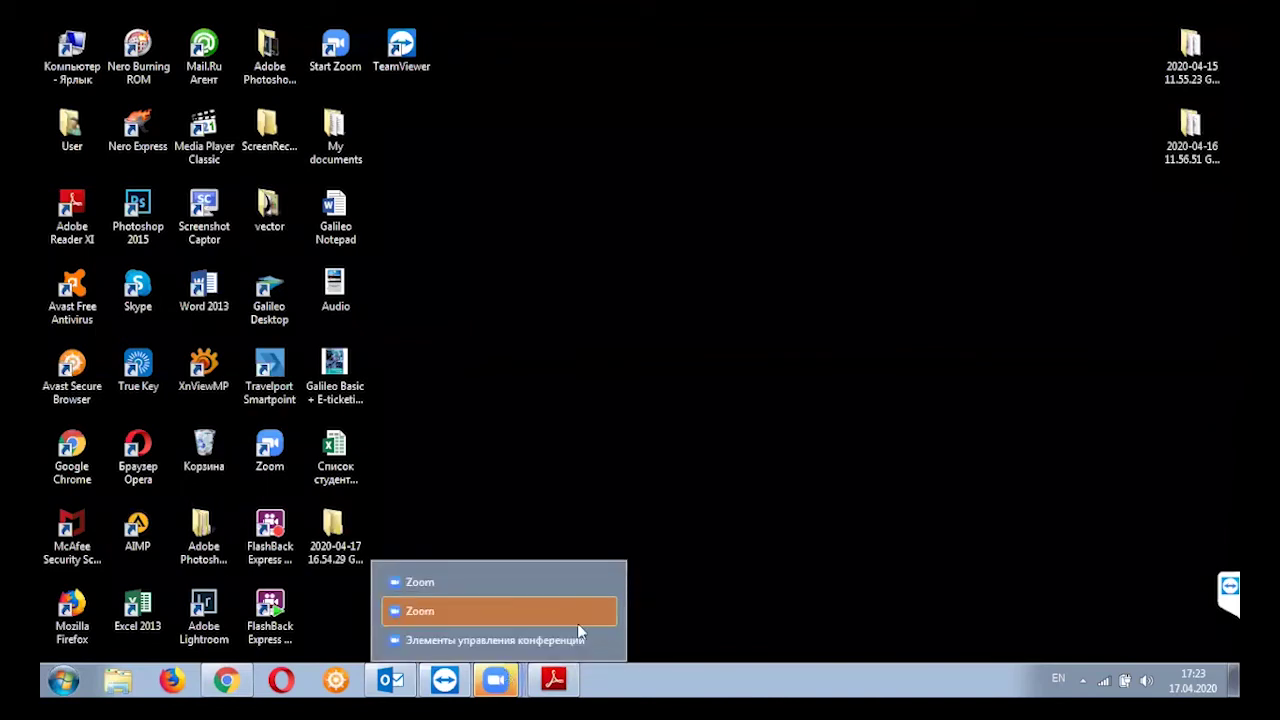
pyautogui.click(608, 610)
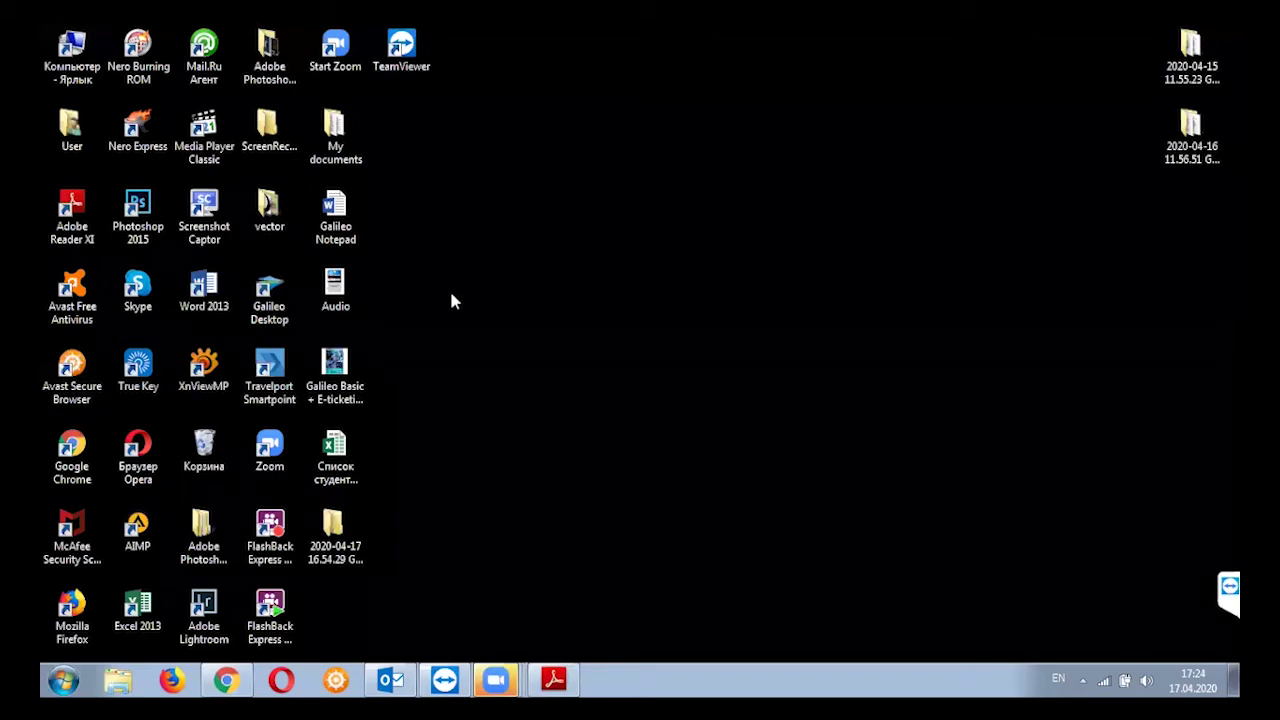
pyautogui.rightClick(556, 266)
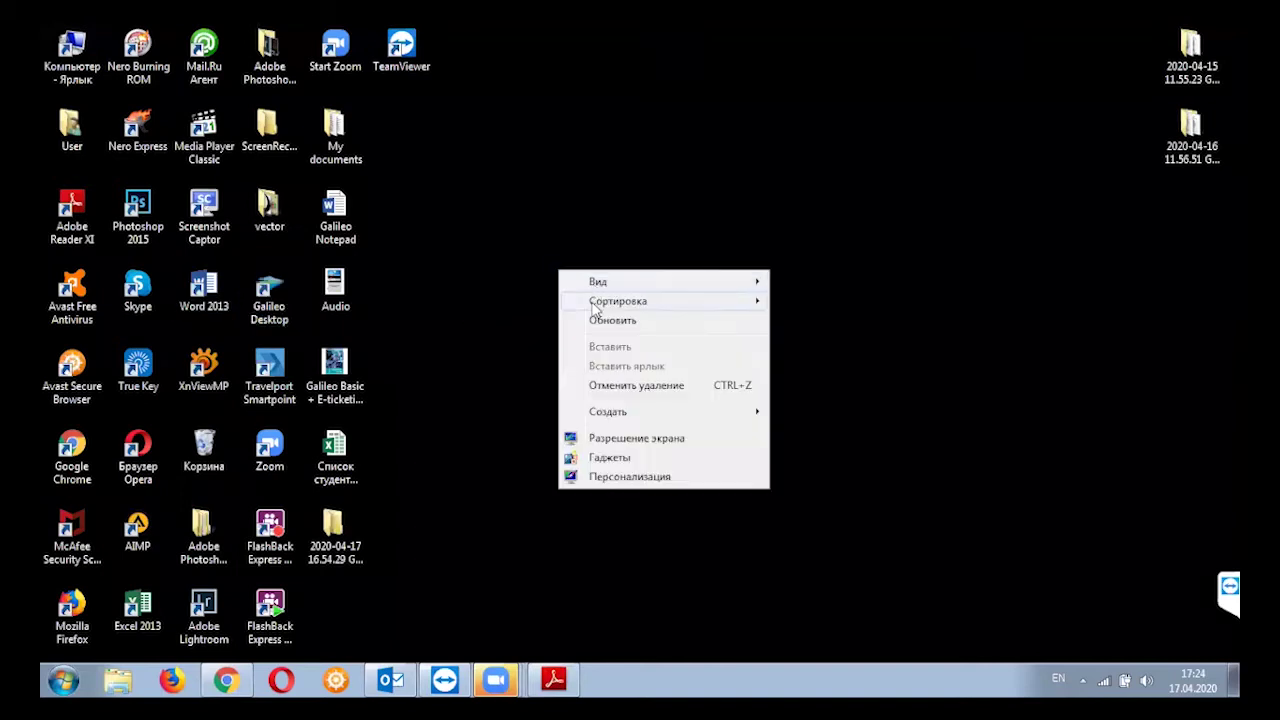
pyautogui.click(608, 320)
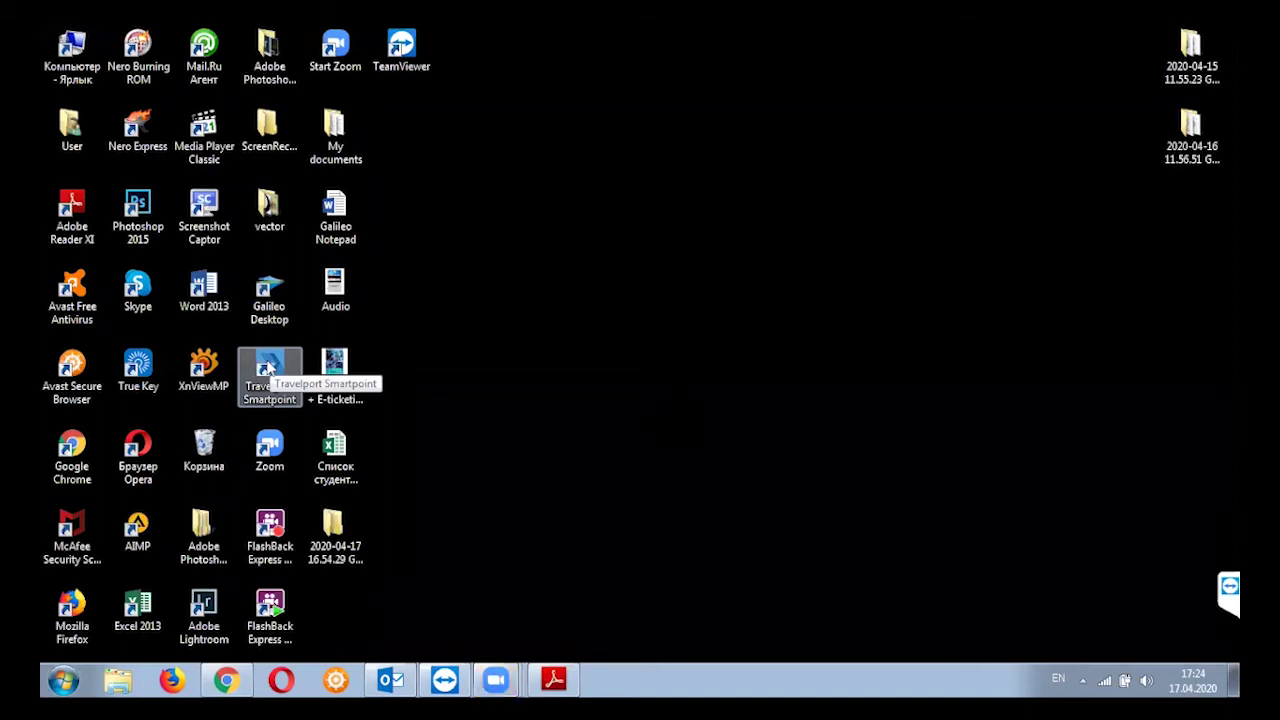
# Launch Travelport Smartpoint from its desktop shortcut
pyautogui.click(275, 383)
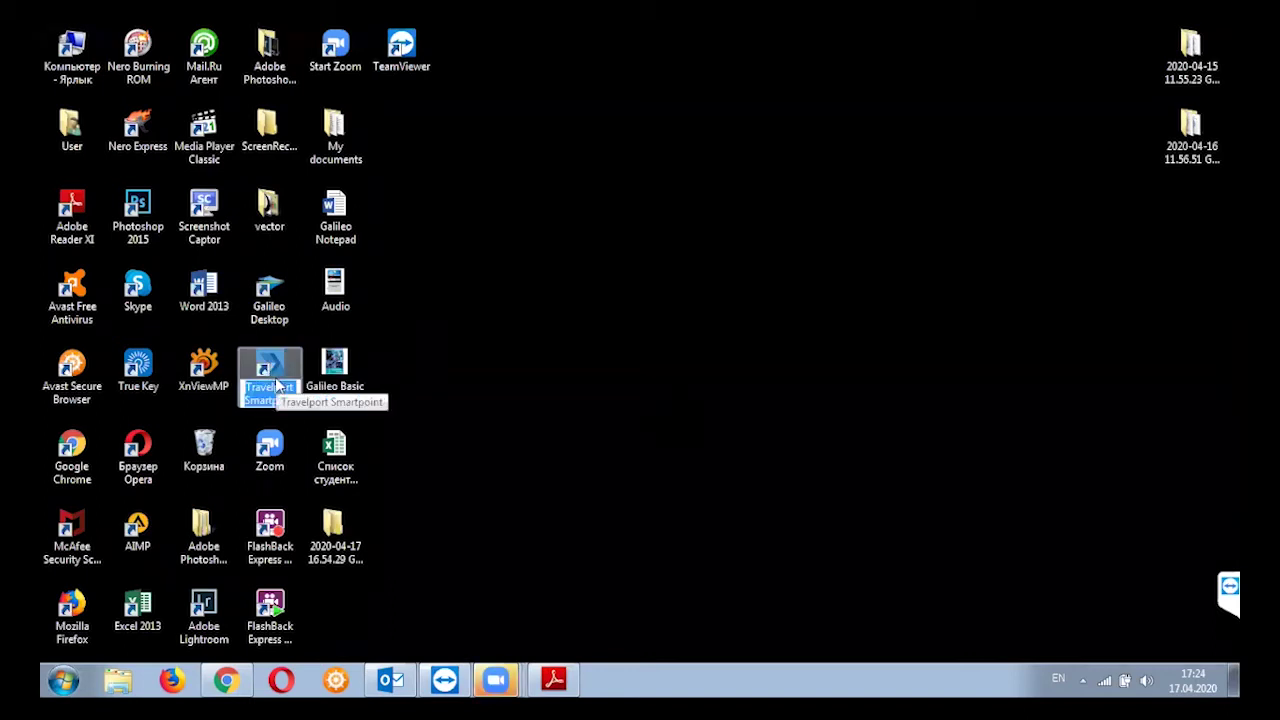
pyautogui.doubleClick(277, 383)
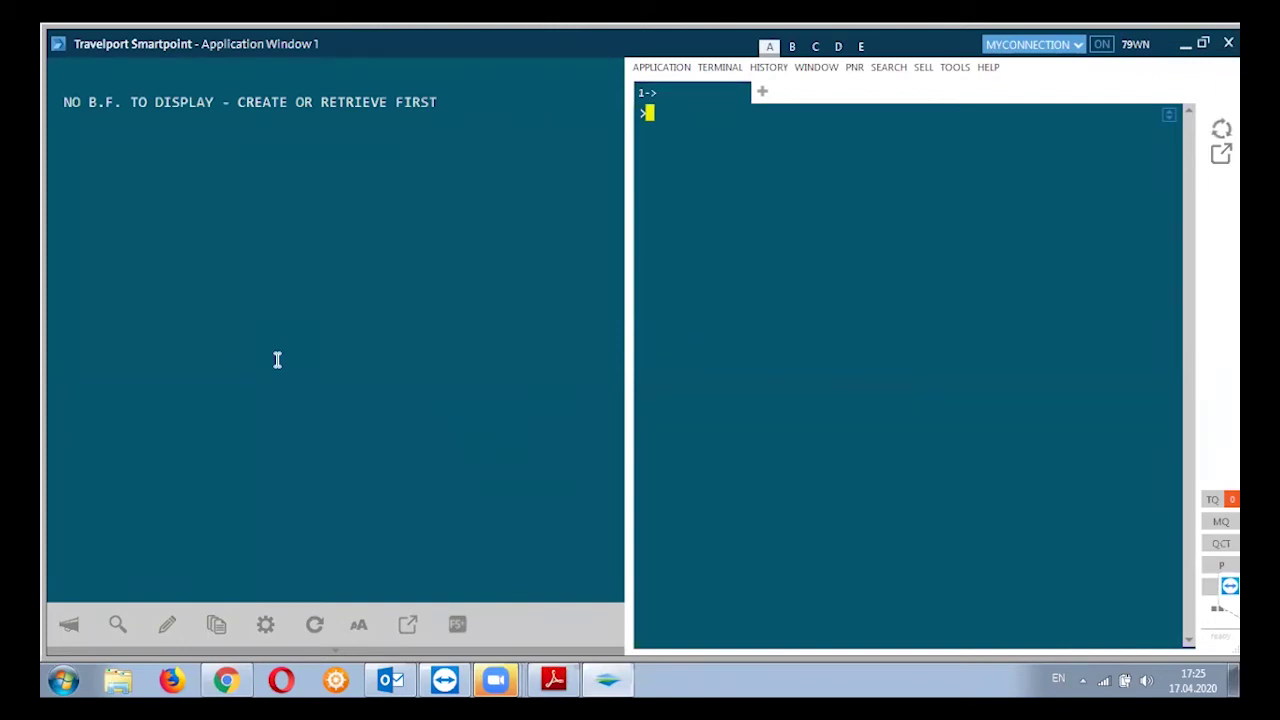
# Run #DELETEPLUGINS to delete the plugins cache, then enter I to ignore the booking
pyautogui.write('#DELETEPLUGINS')
pyautogui.press('Return')
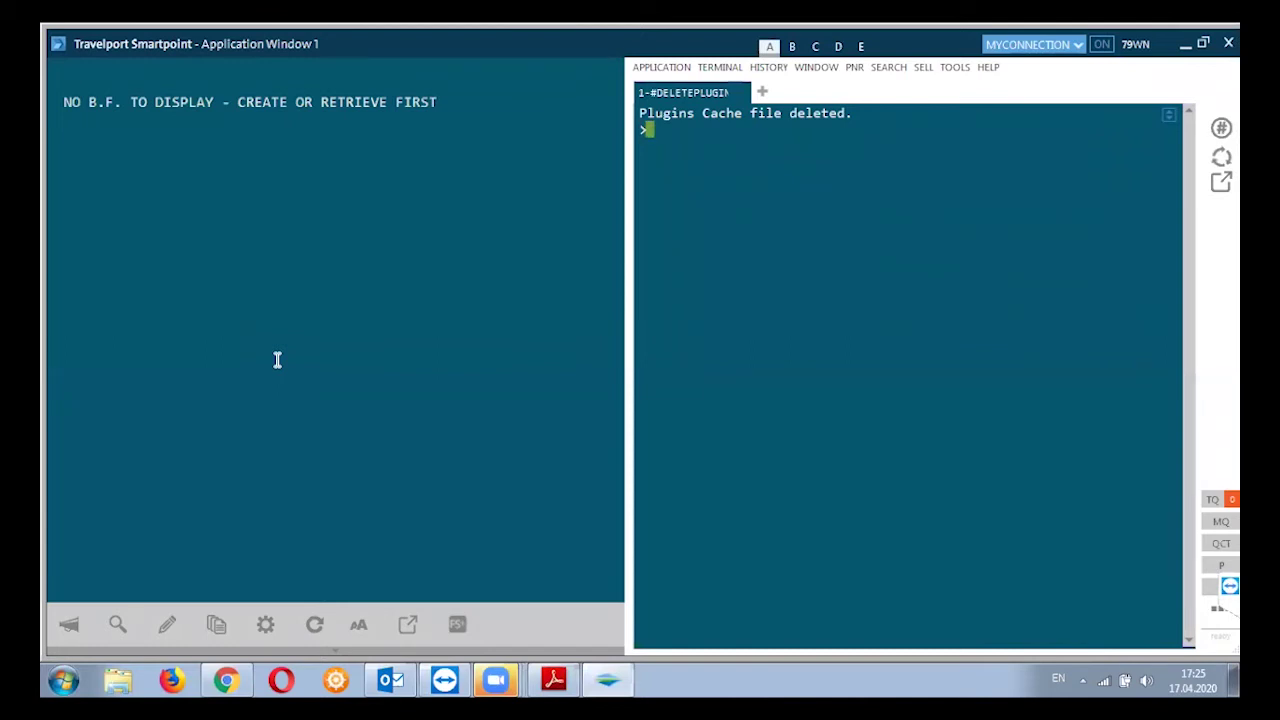
pyautogui.write('I')
pyautogui.press('Return')
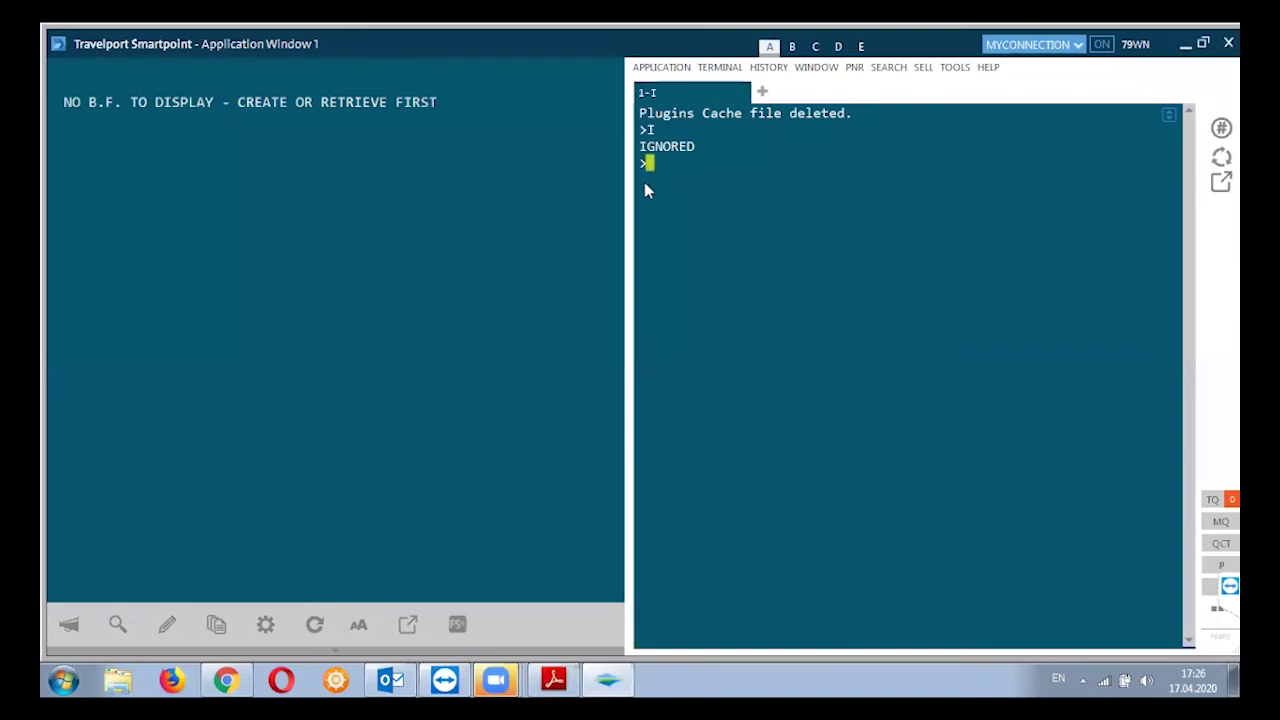
# Enter the availability request A15SEPGYDIST for Baku to Istanbul on 15 SEP
pyautogui.write('A15SEPGY')
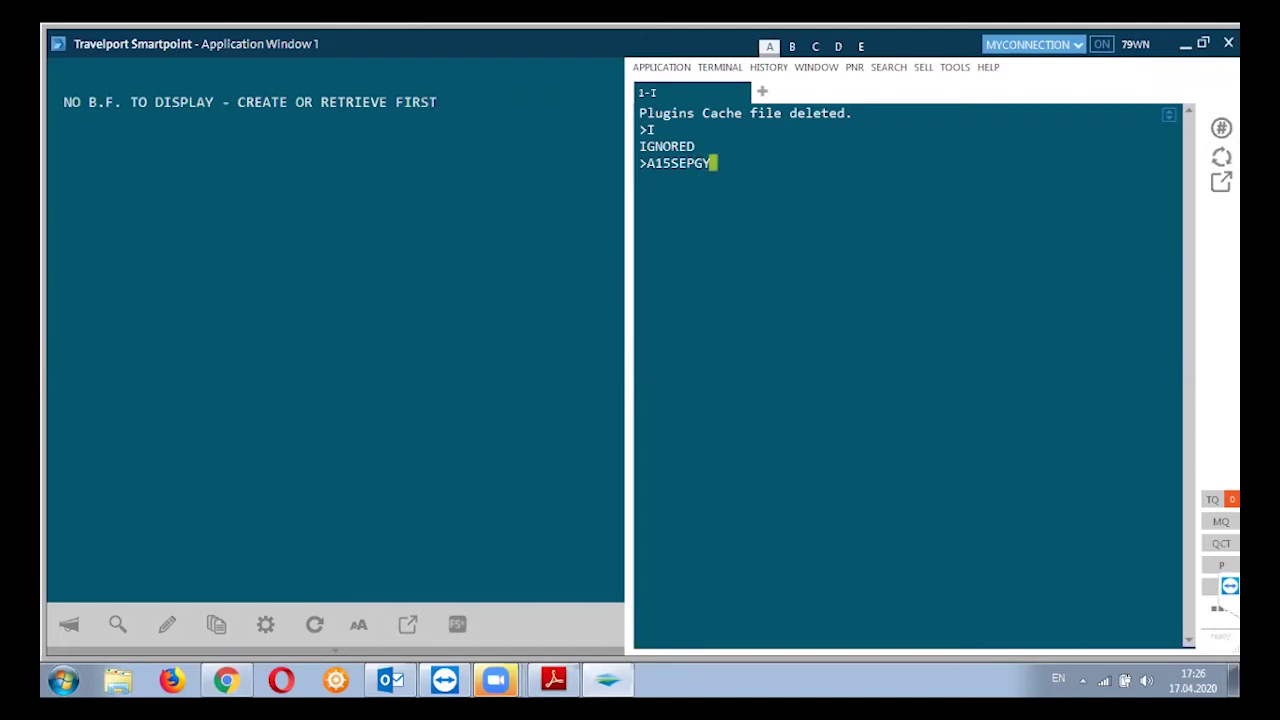
pyautogui.write('DIST')
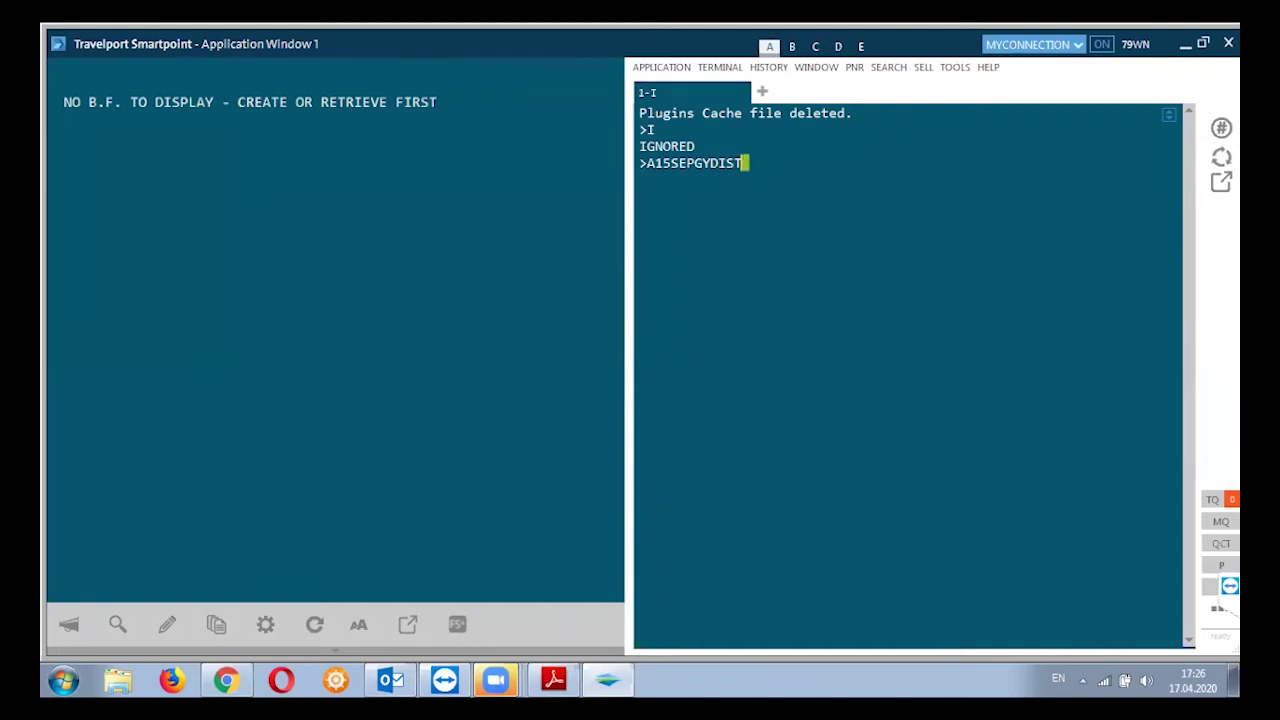